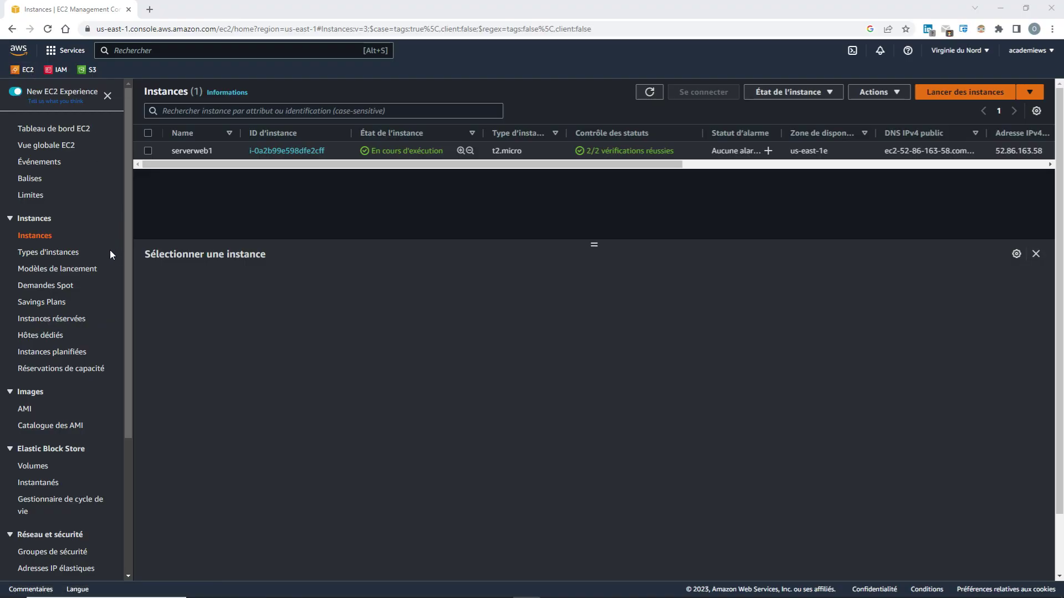
Start creating a new Application Load Balancer from the EC2 load balancers page.
scroll(109, 252, "down", 4)
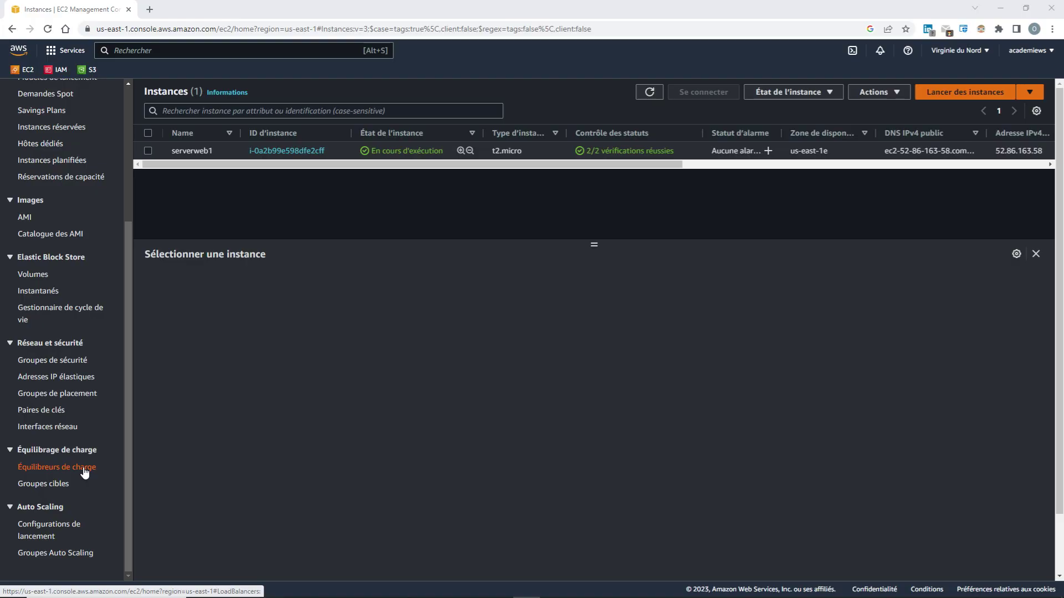
left_click(85, 470)
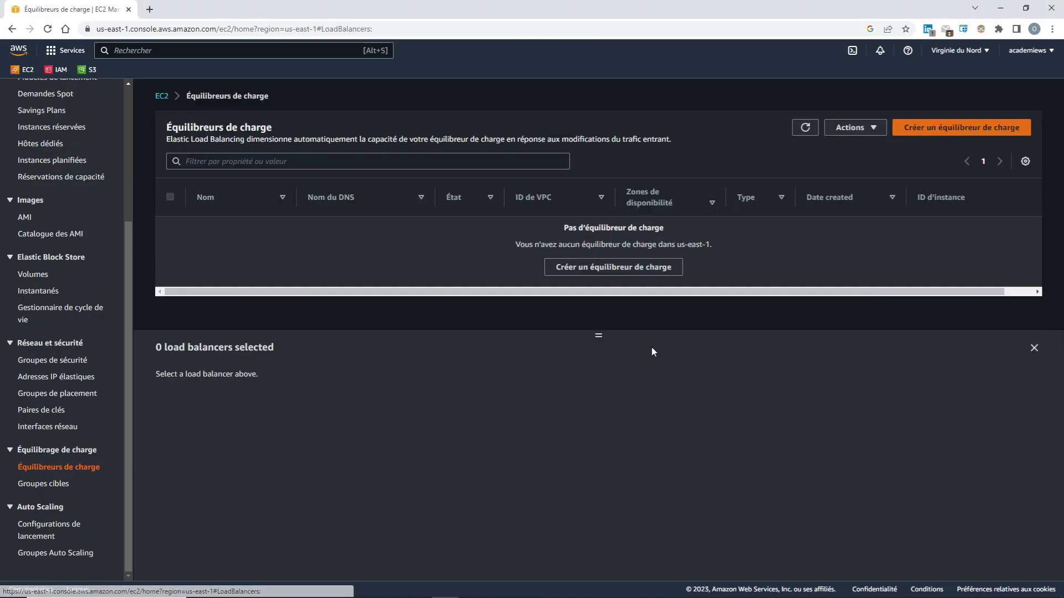
left_click(937, 131)
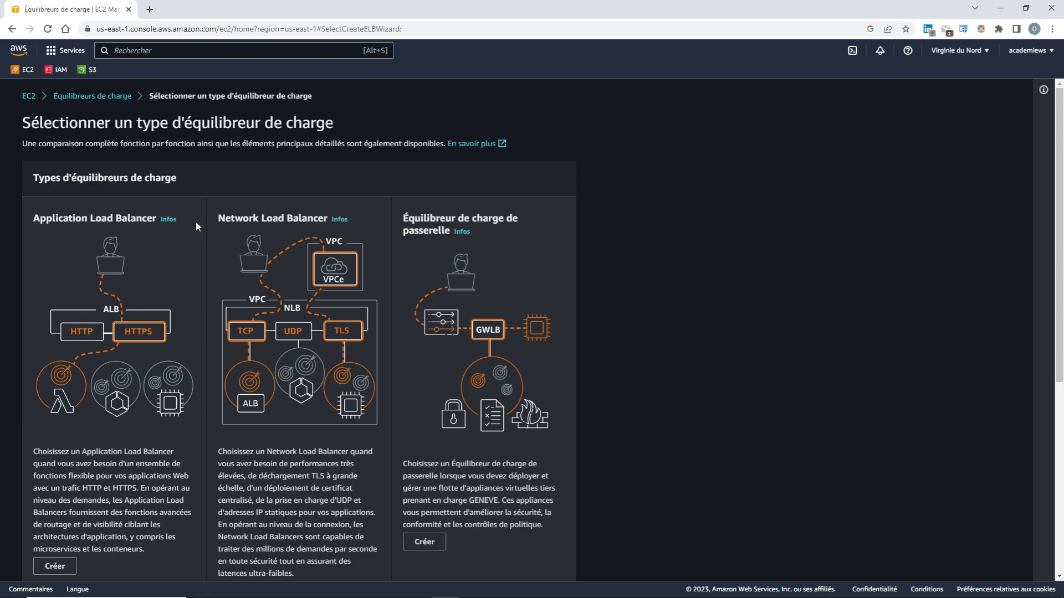
scroll(352, 377, "down", 3)
scroll(305, 342, "up", 3)
left_click_drag(34, 220, 156, 222)
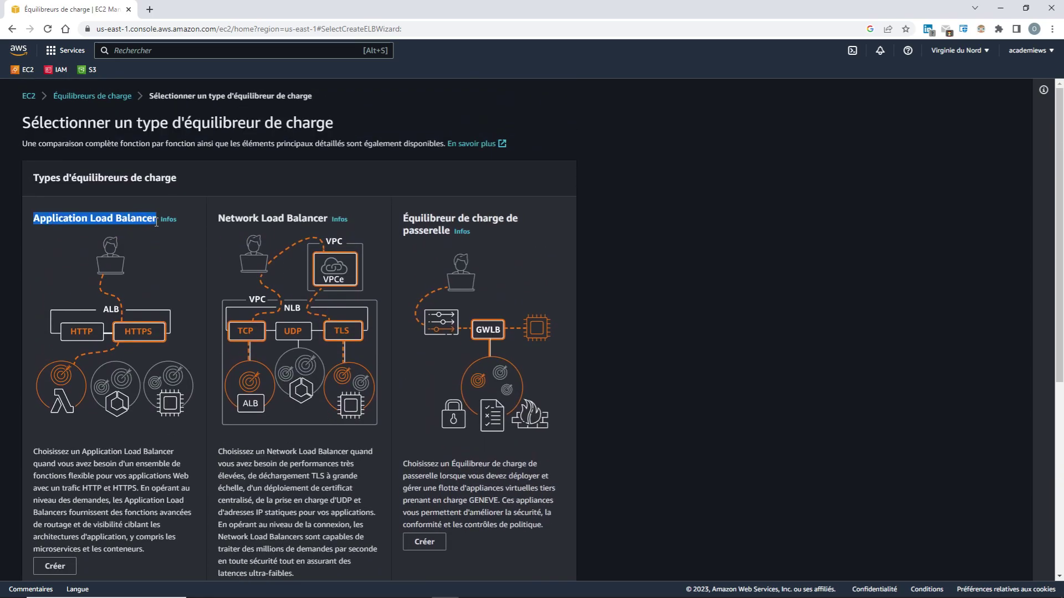
scroll(165, 413, "down", 3)
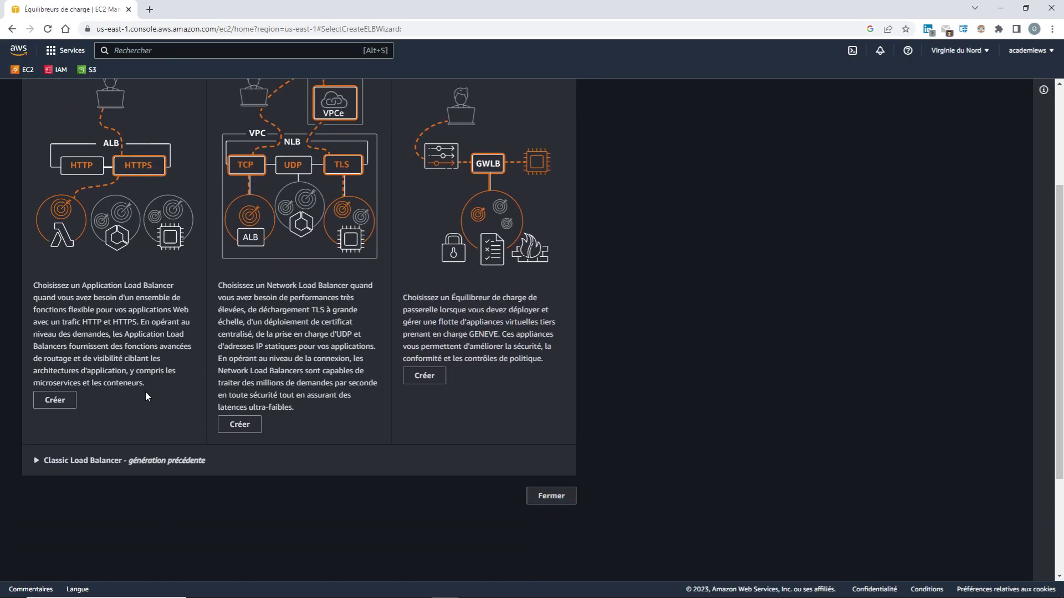
left_click(56, 403)
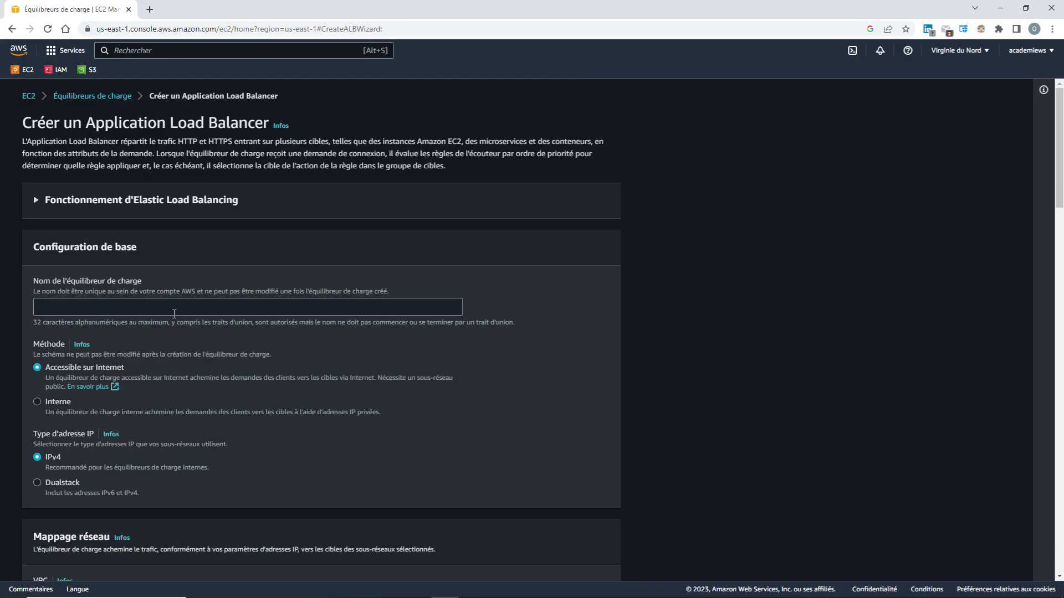
Name the load balancer weblb.
left_click(176, 308)
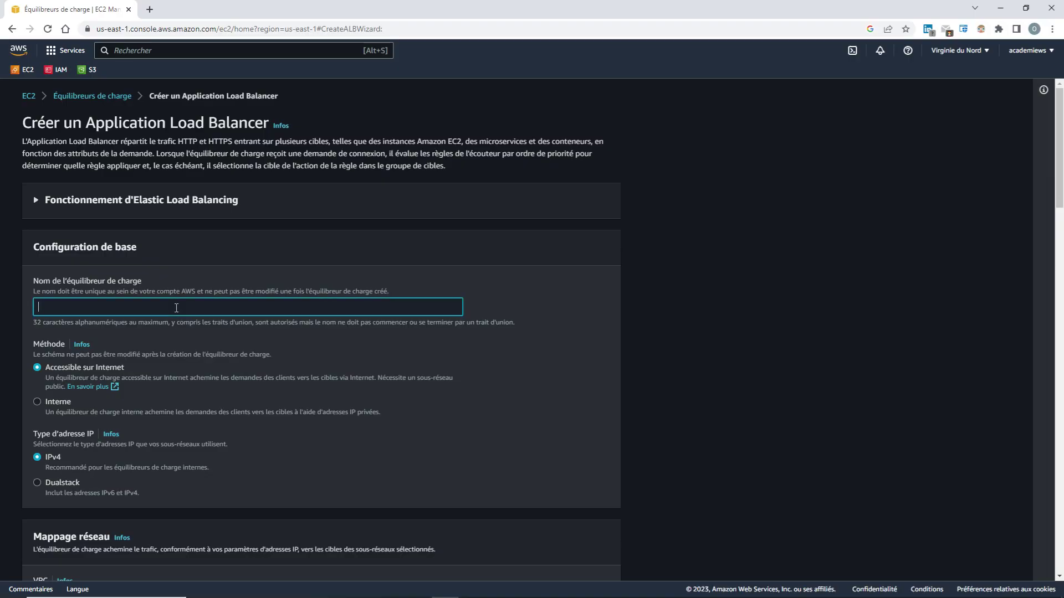
type("weblb")
scroll(176, 308, "down", 2)
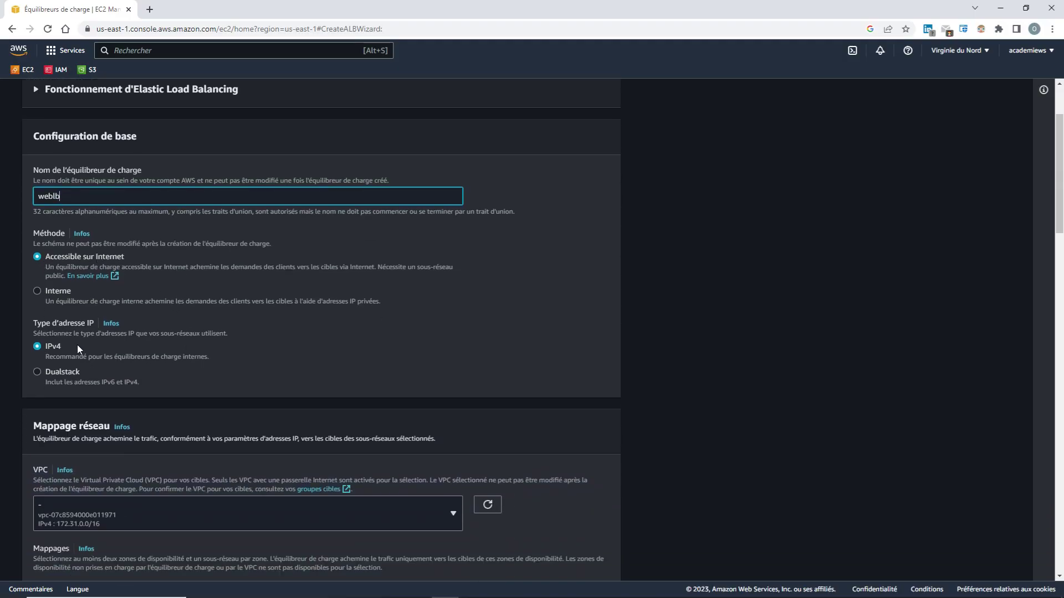
Map the load balancer to all six availability zones, us-east-1a through us-east-1f, in the network mapping.
scroll(201, 357, "down", 4)
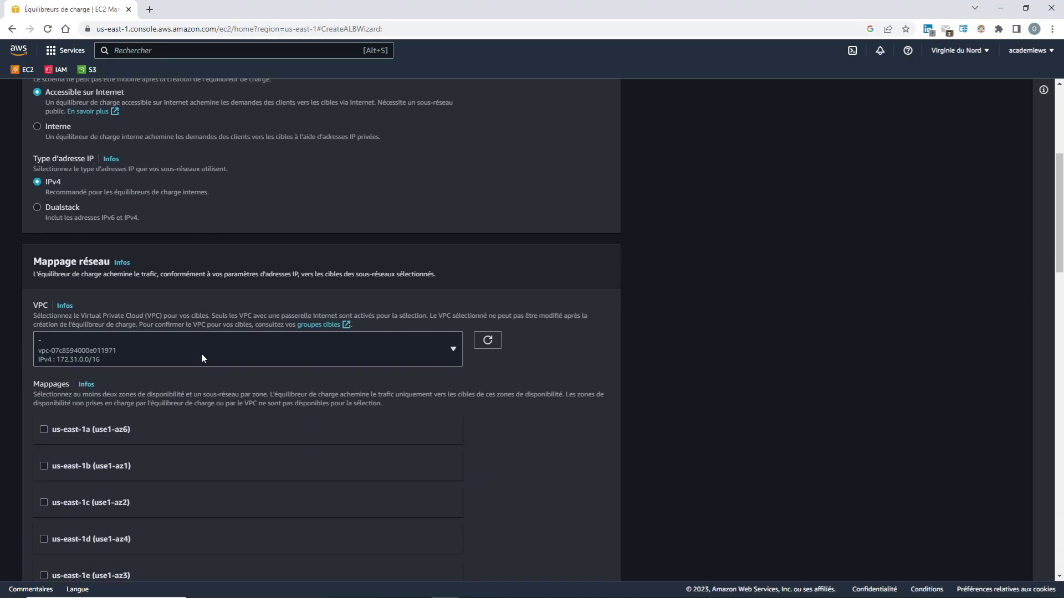
scroll(201, 358, "down", 1)
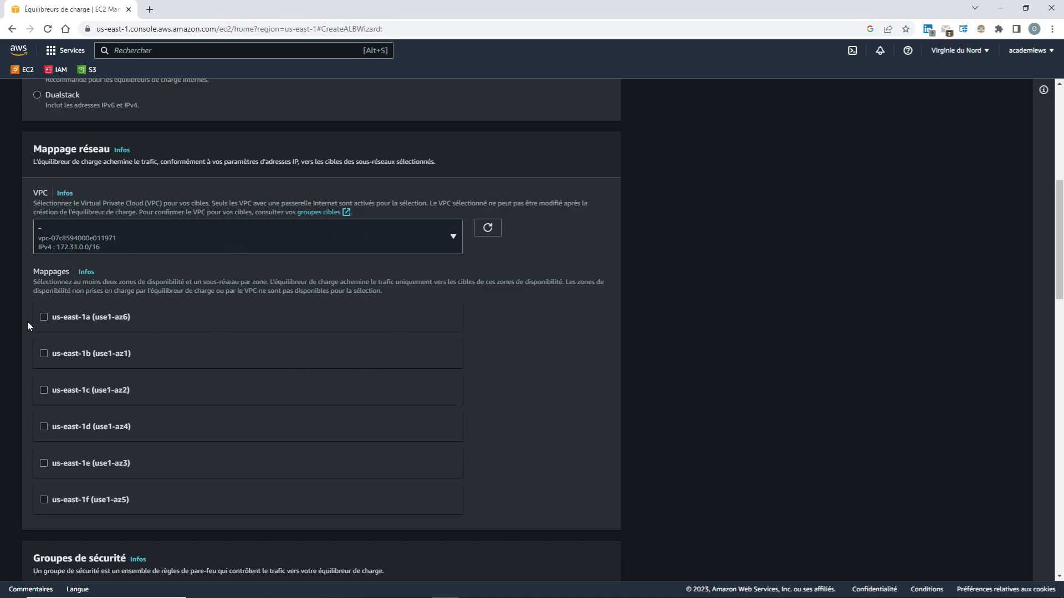
left_click(43, 316)
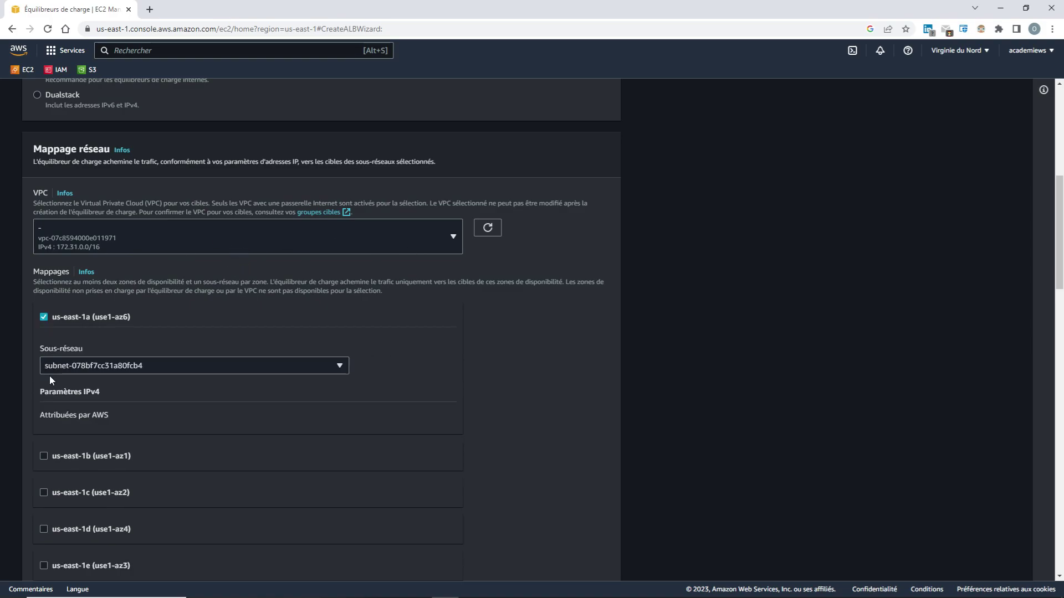
left_click(43, 456)
scroll(160, 452, "down", 3)
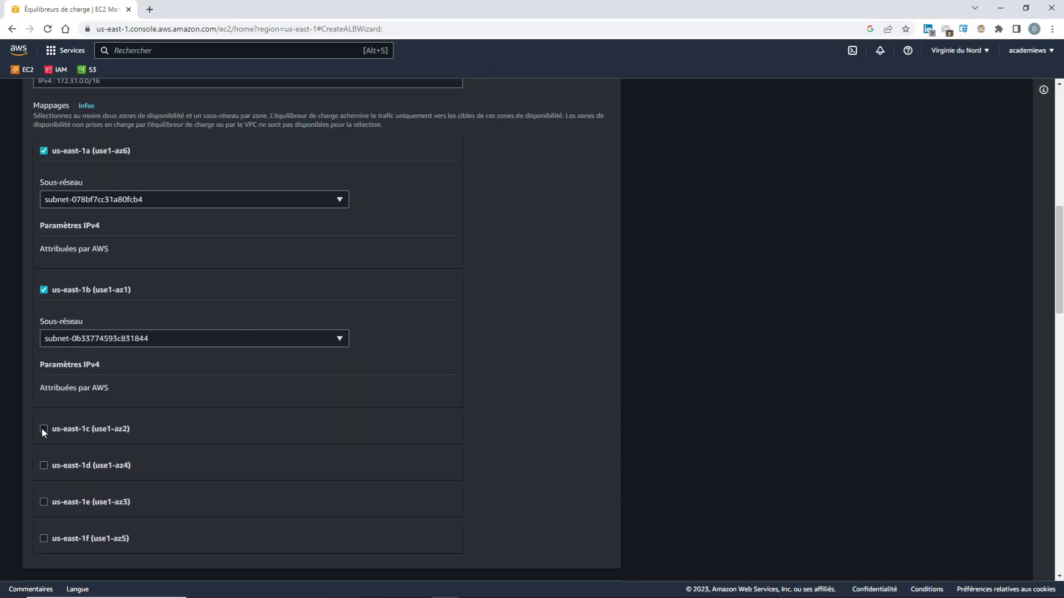
left_click(43, 428)
scroll(127, 434, "down", 3)
left_click(44, 401)
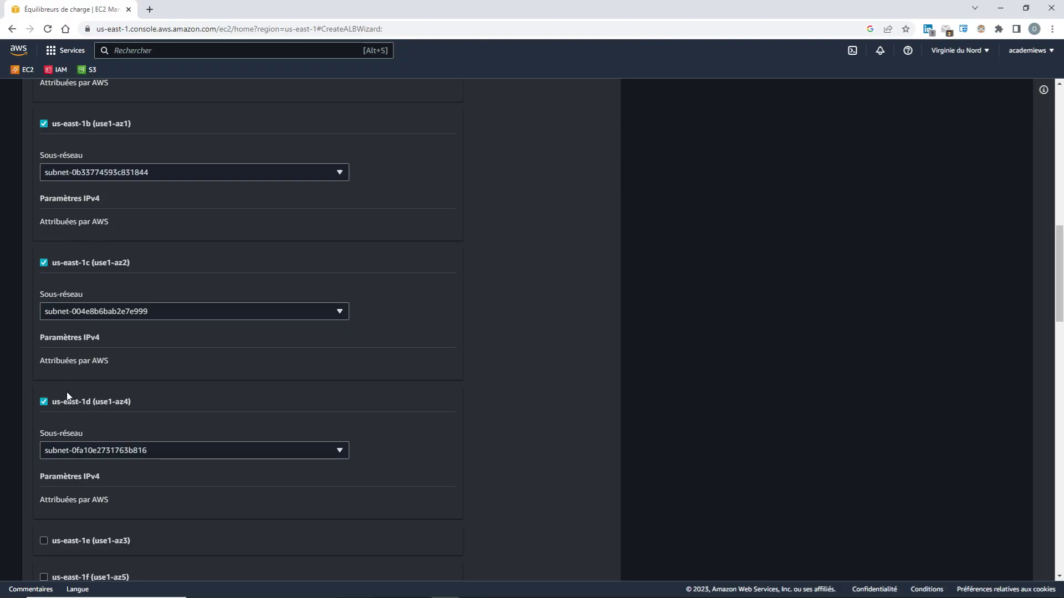
scroll(79, 412, "down", 2)
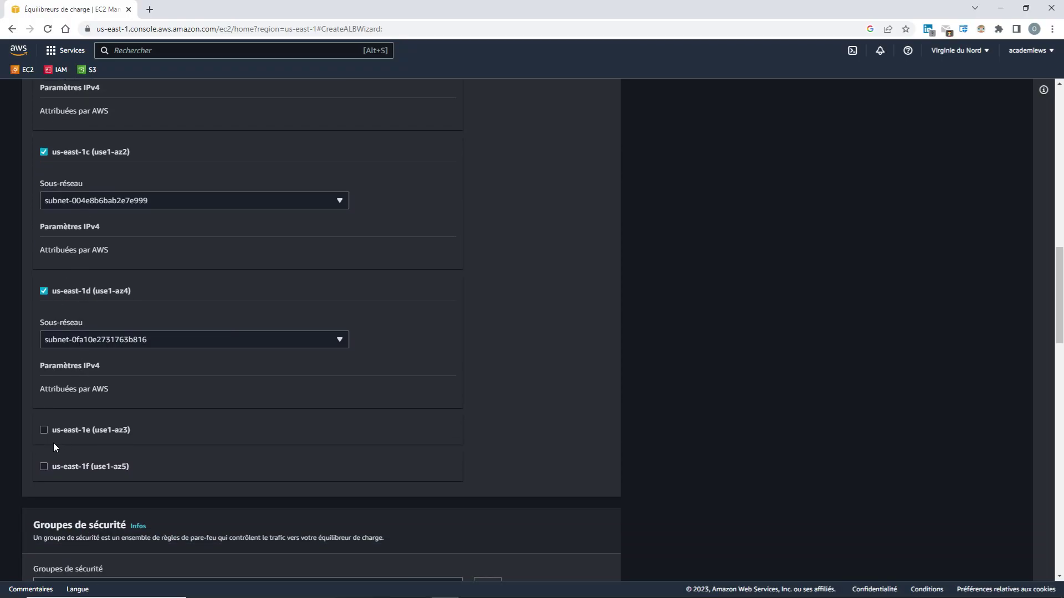
left_click(44, 430)
scroll(95, 423, "down", 3)
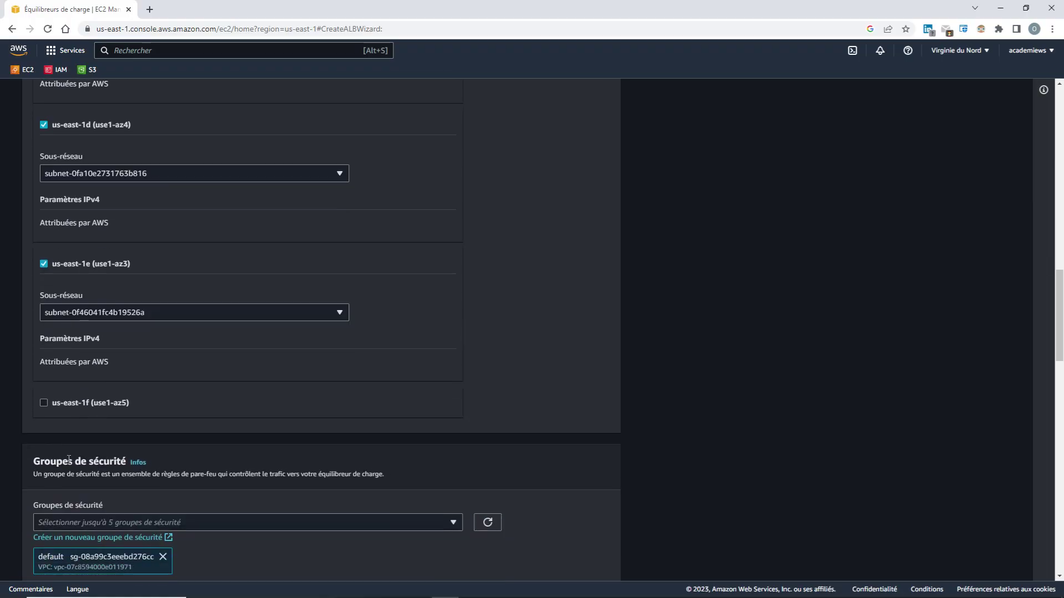
left_click(44, 403)
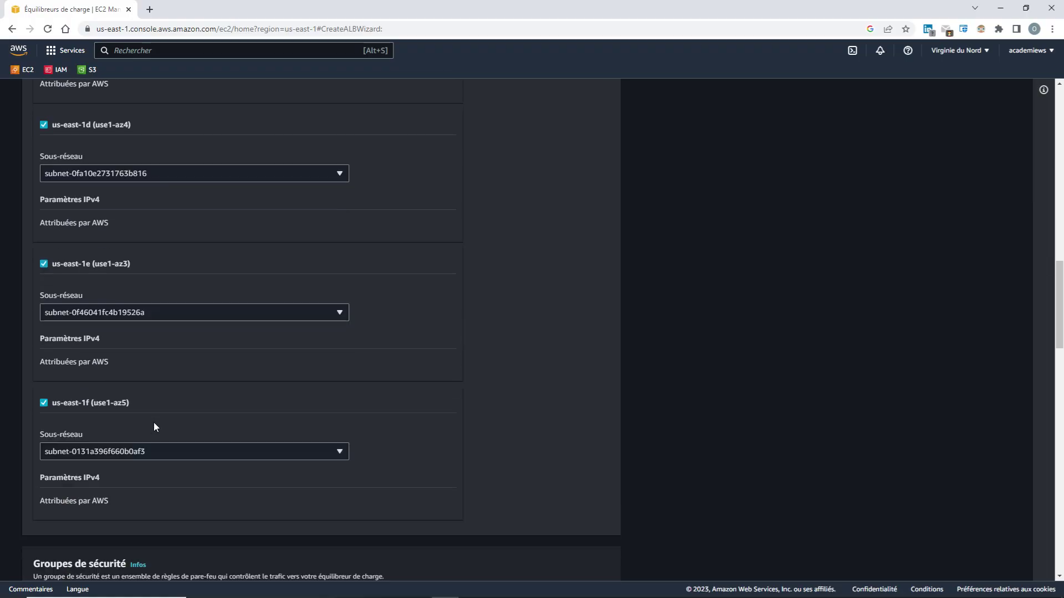
Add the launch-wizard-1 security group to the load balancer alongside the default one.
scroll(197, 393, "down", 4)
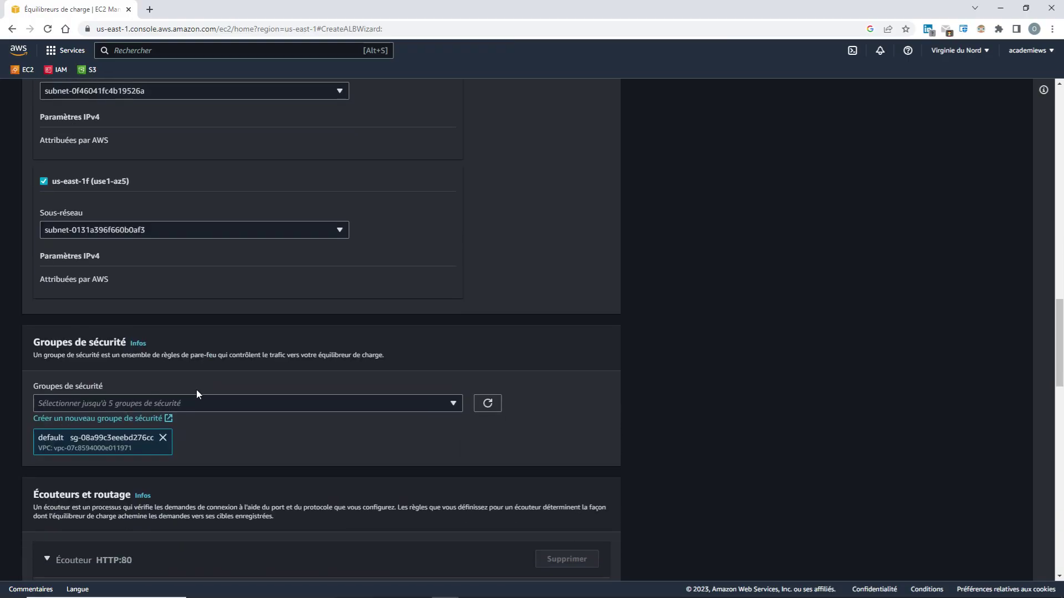
scroll(196, 390, "down", 3)
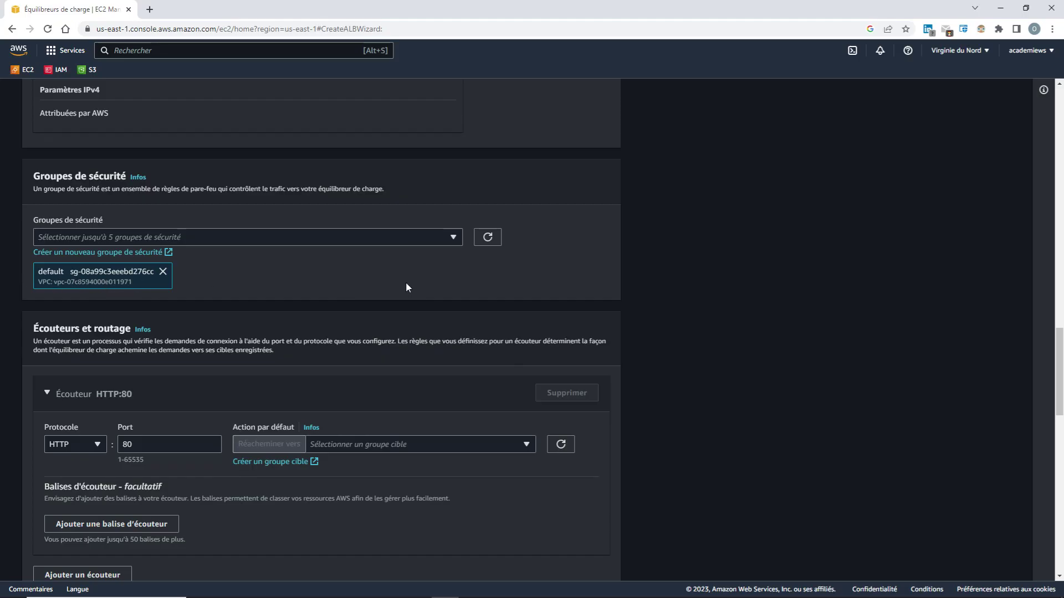
left_click(453, 238)
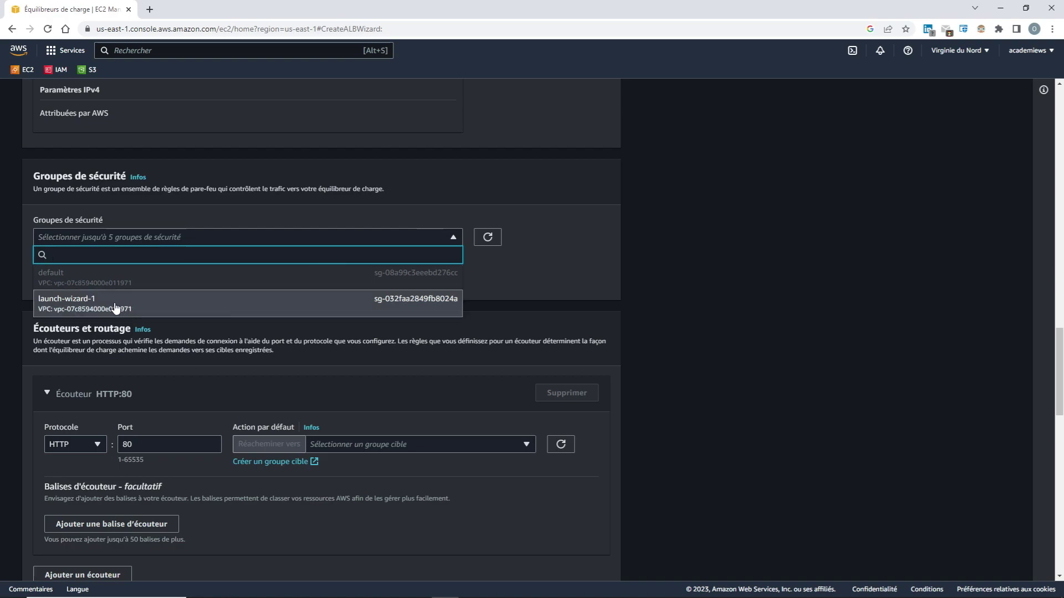
left_click(83, 304)
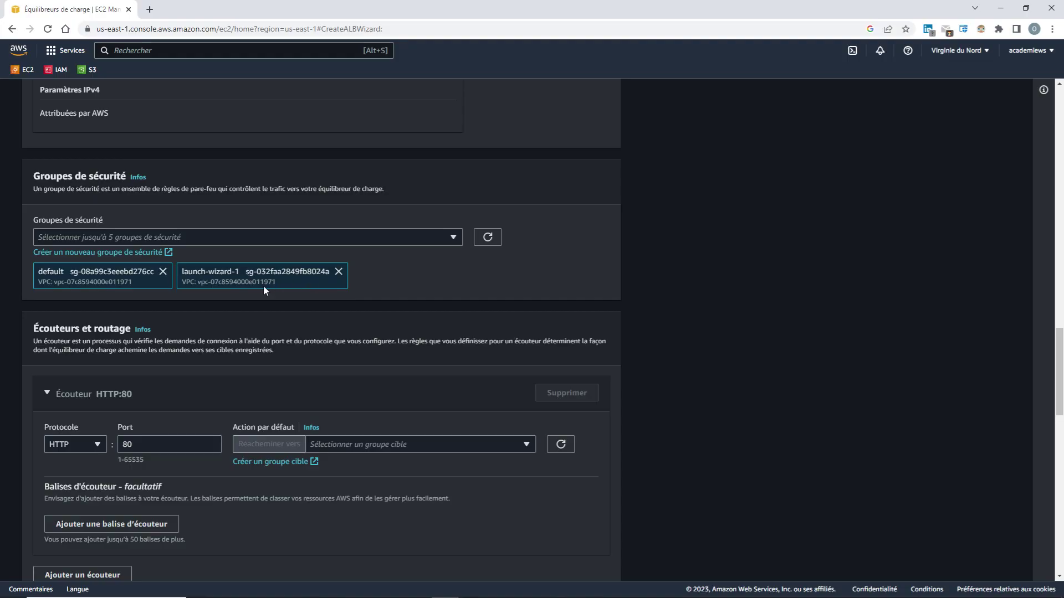
Review the remaining load balancer settings and start creating a target group for the HTTP:80 listener's default action.
scroll(248, 349, "down", 2)
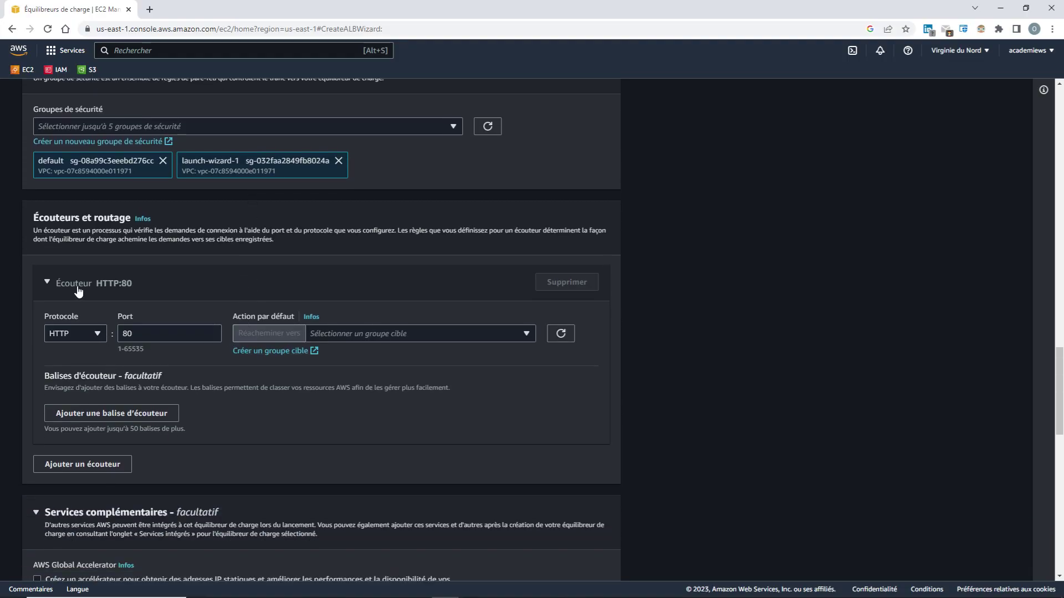
scroll(267, 413, "down", 1)
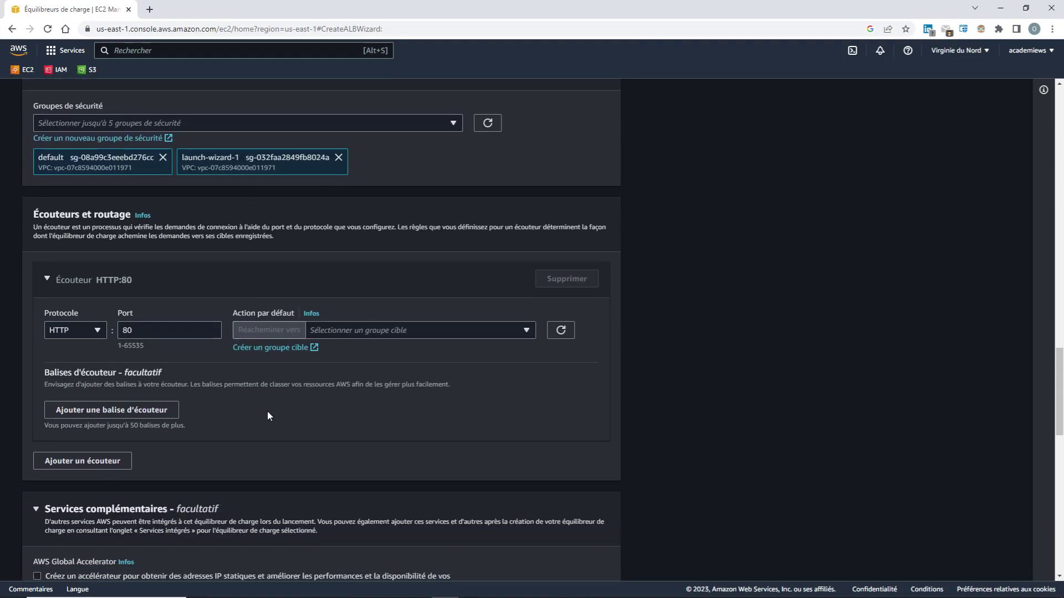
scroll(267, 411, "down", 1)
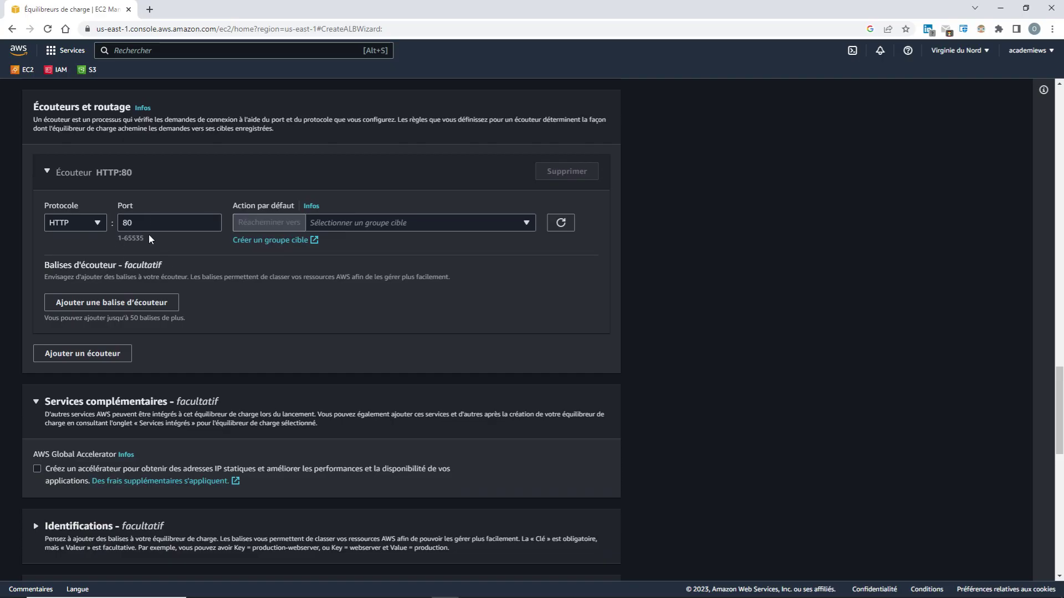
scroll(306, 408, "down", 4)
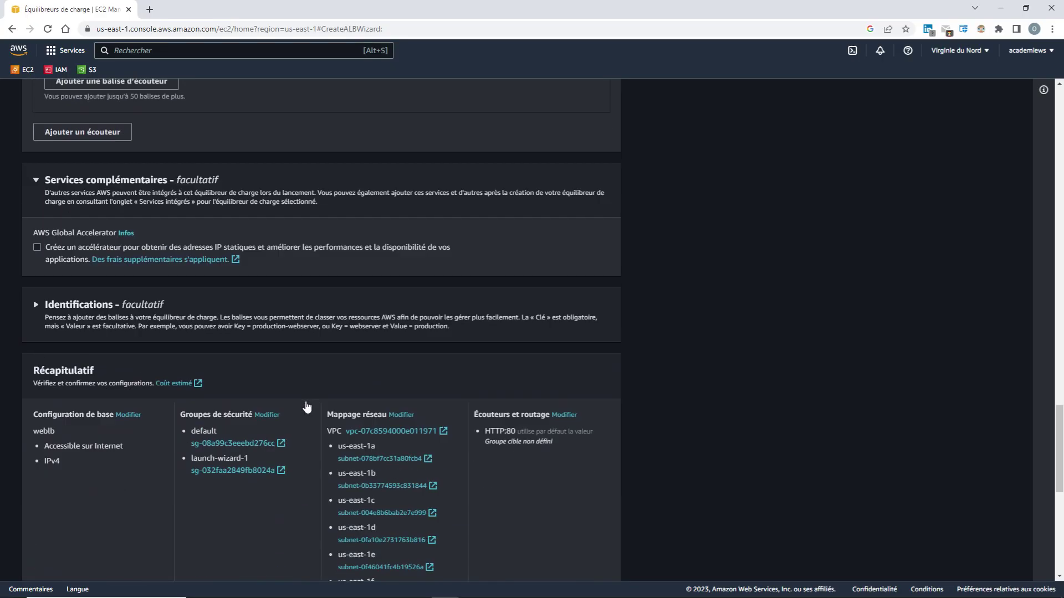
scroll(307, 407, "down", 4)
scroll(262, 408, "up", 10)
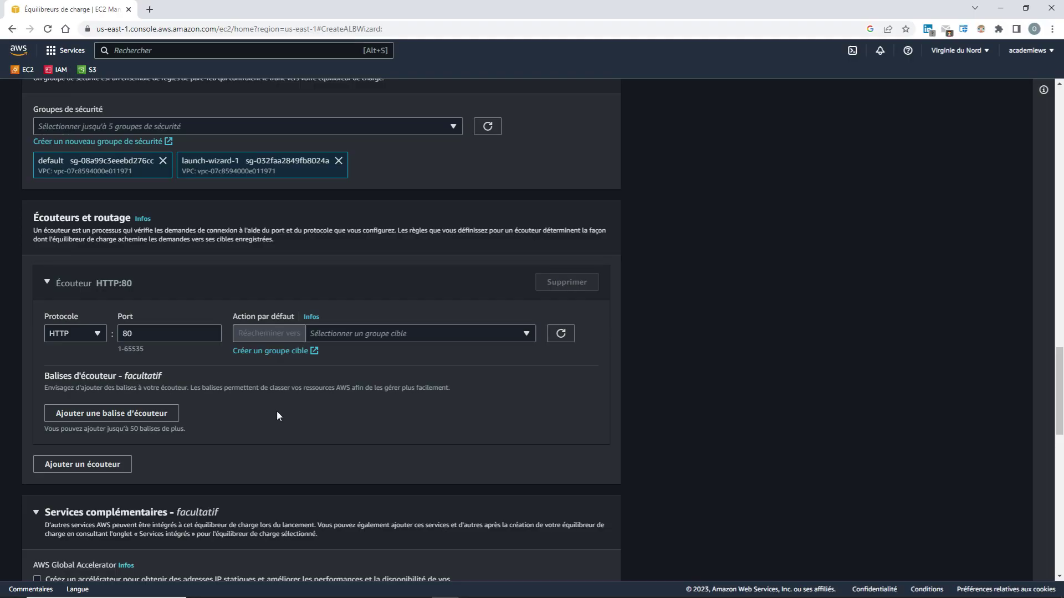
left_click(278, 352)
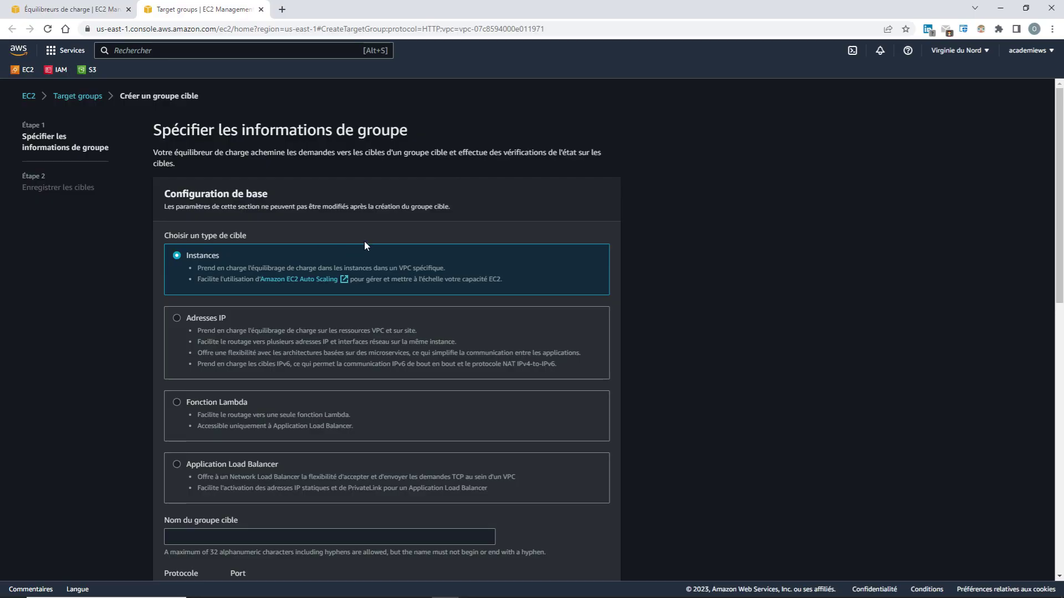
Name the target group serversapache, keeping Instances as the target type.
scroll(365, 245, "down", 3)
scroll(365, 245, "up", 2)
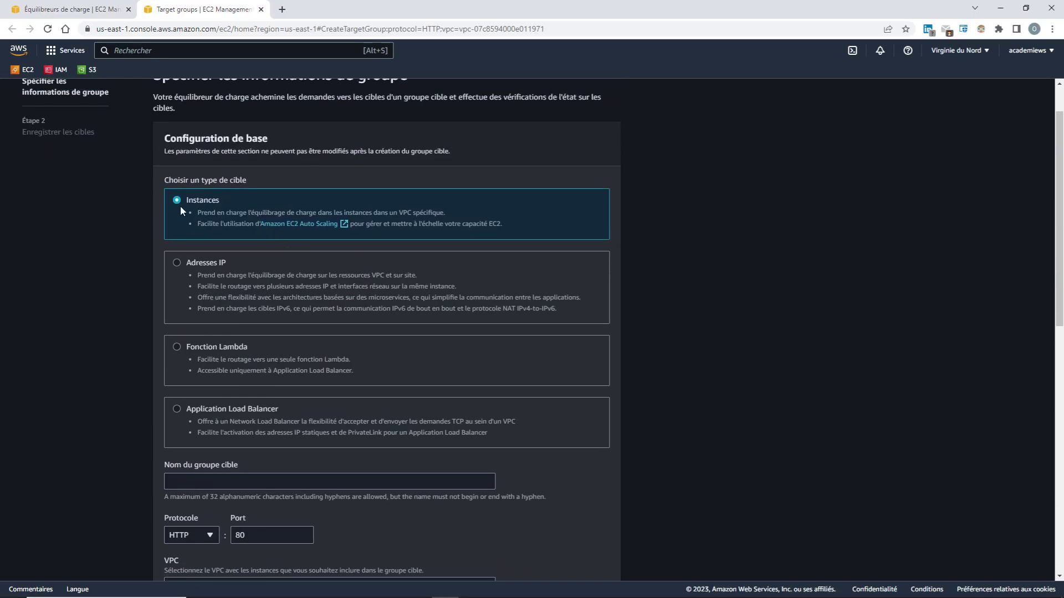
scroll(394, 287, "down", 4)
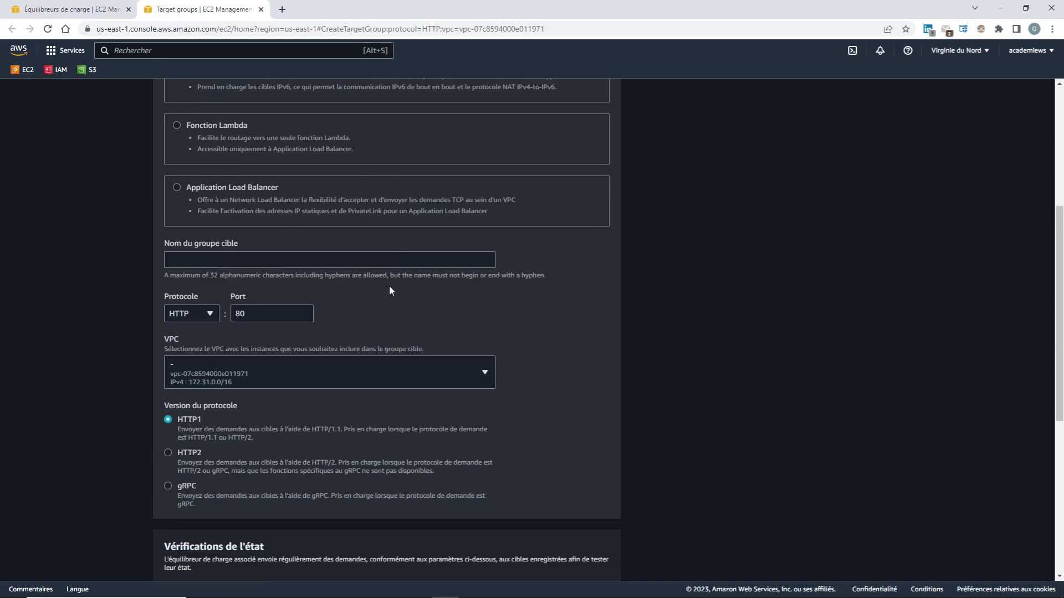
left_click(243, 263)
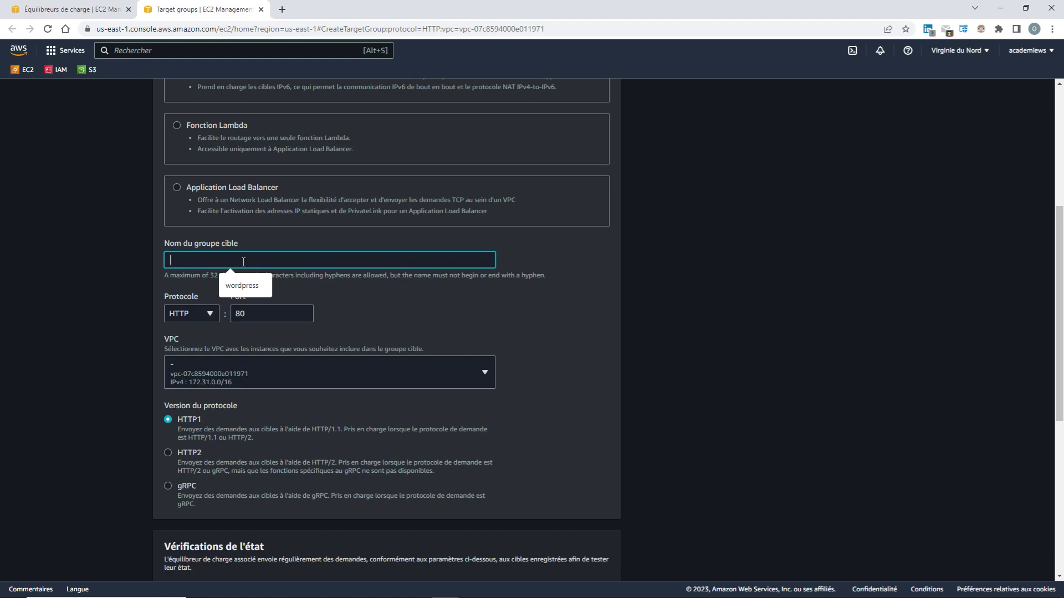
type("server")
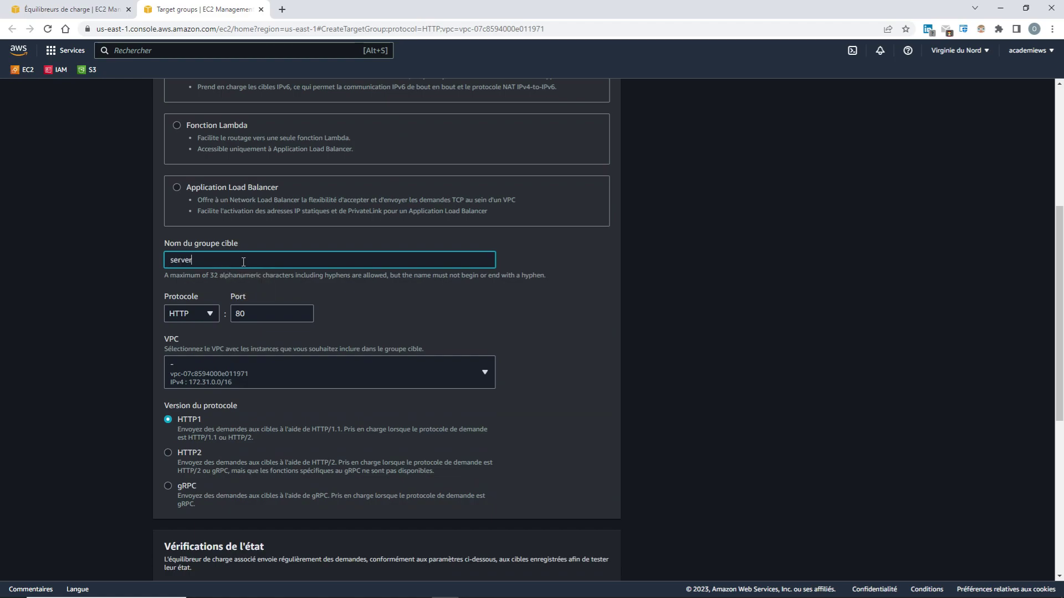
type("sapache")
Keep the target group on HTTP port 80 with HTTP1 and the default health check path /, and continue to target registration.
scroll(429, 406, "down", 3)
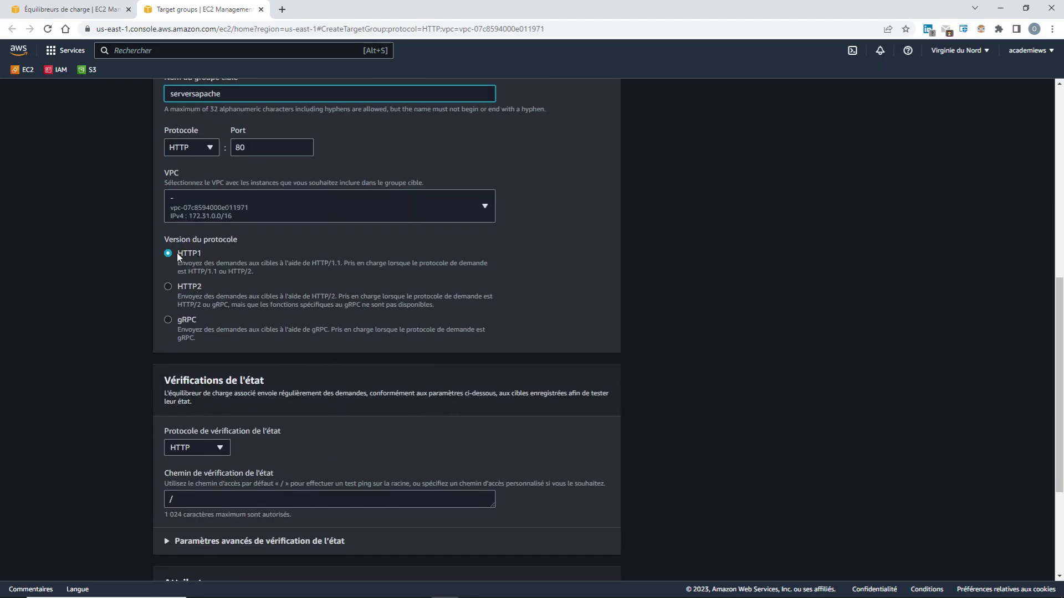
scroll(328, 424, "down", 3)
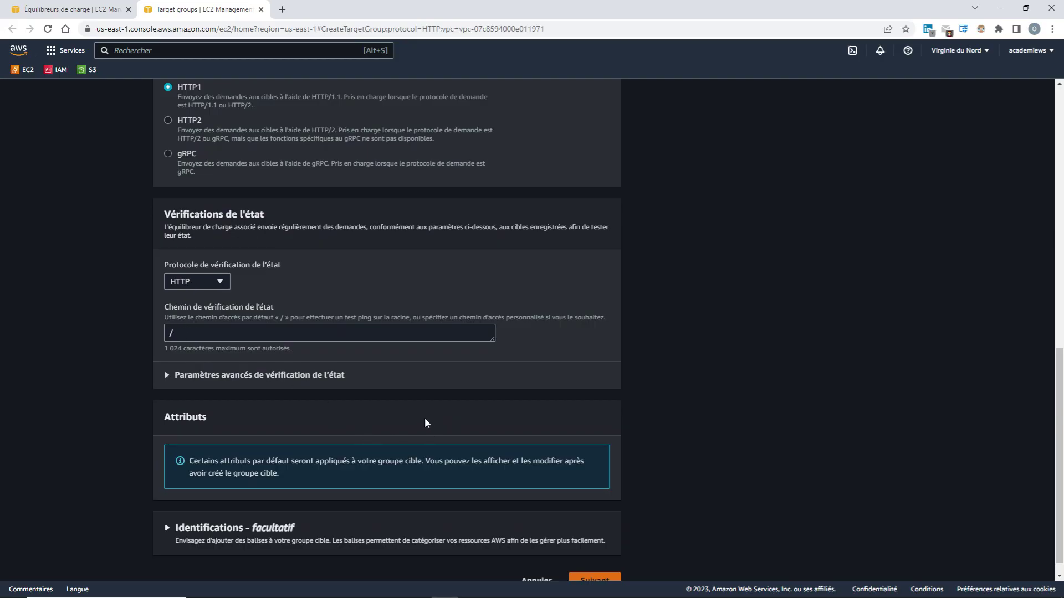
scroll(424, 417, "down", 2)
scroll(413, 422, "up", 5)
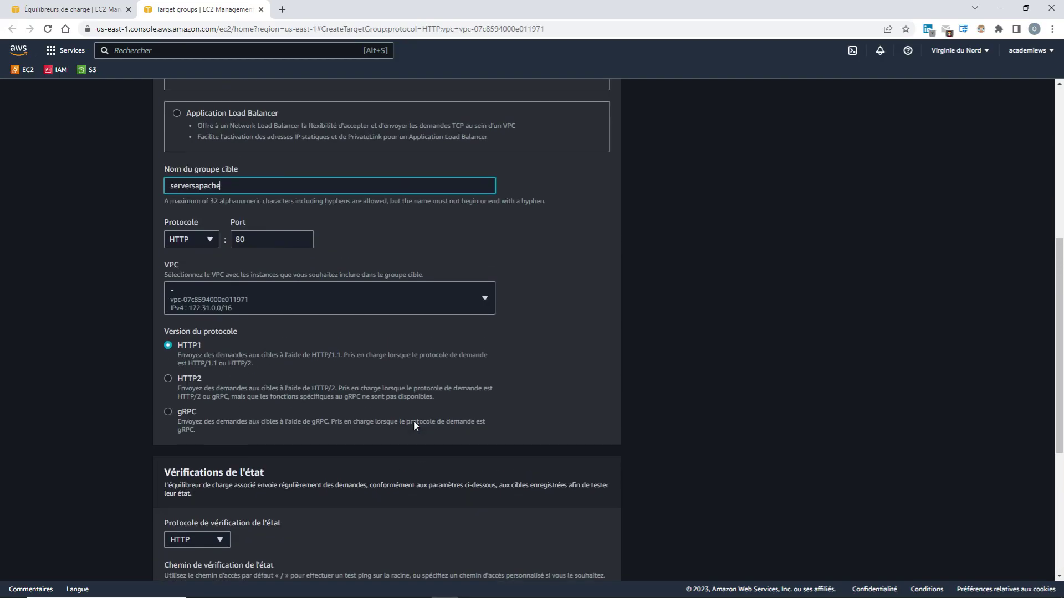
scroll(414, 425, "up", 6)
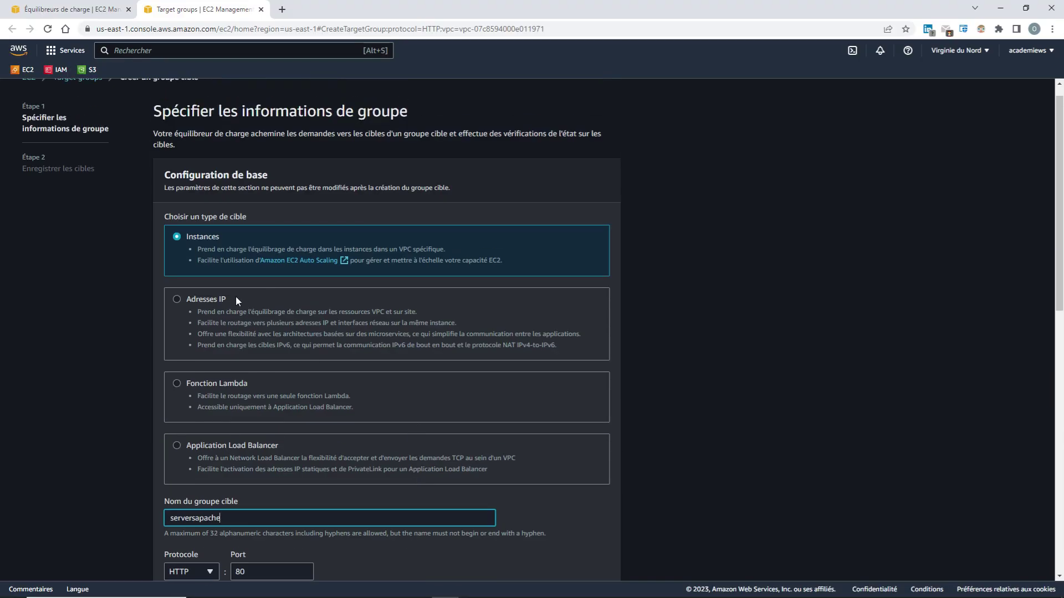
scroll(326, 371, "down", 3)
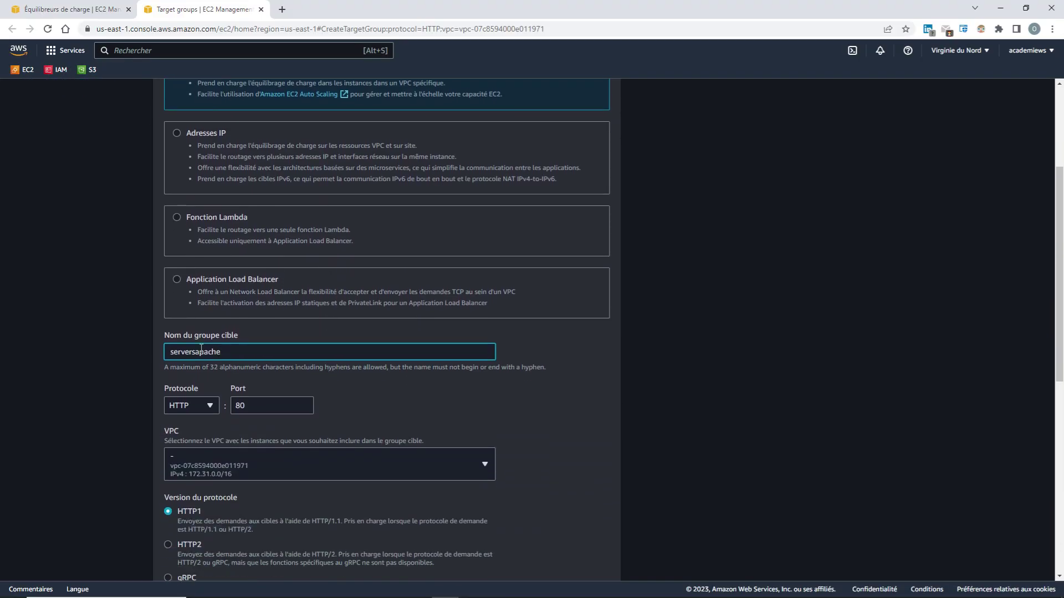
scroll(383, 408, "down", 8)
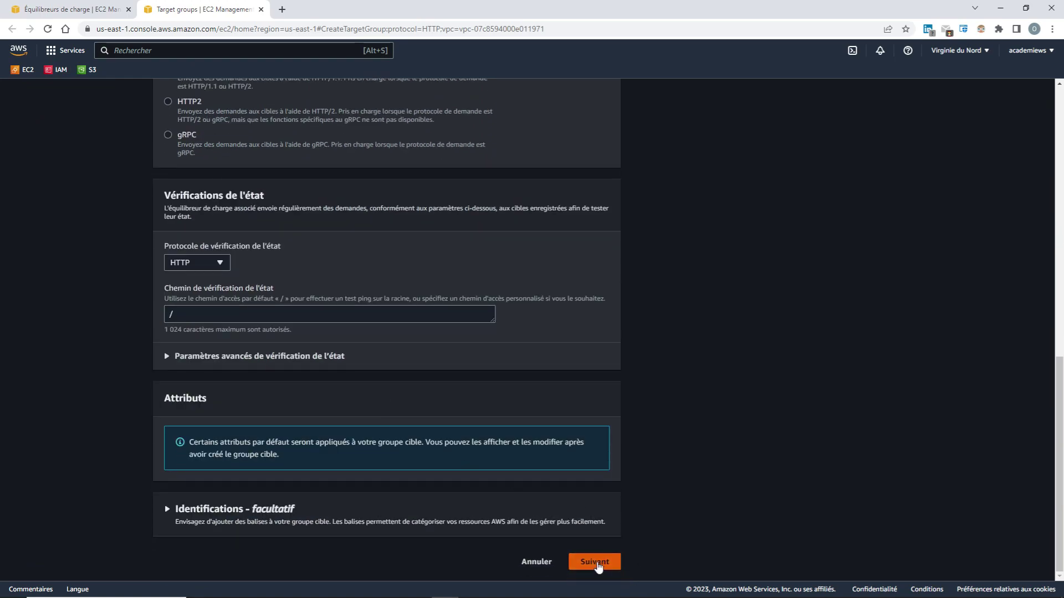
left_click(596, 561)
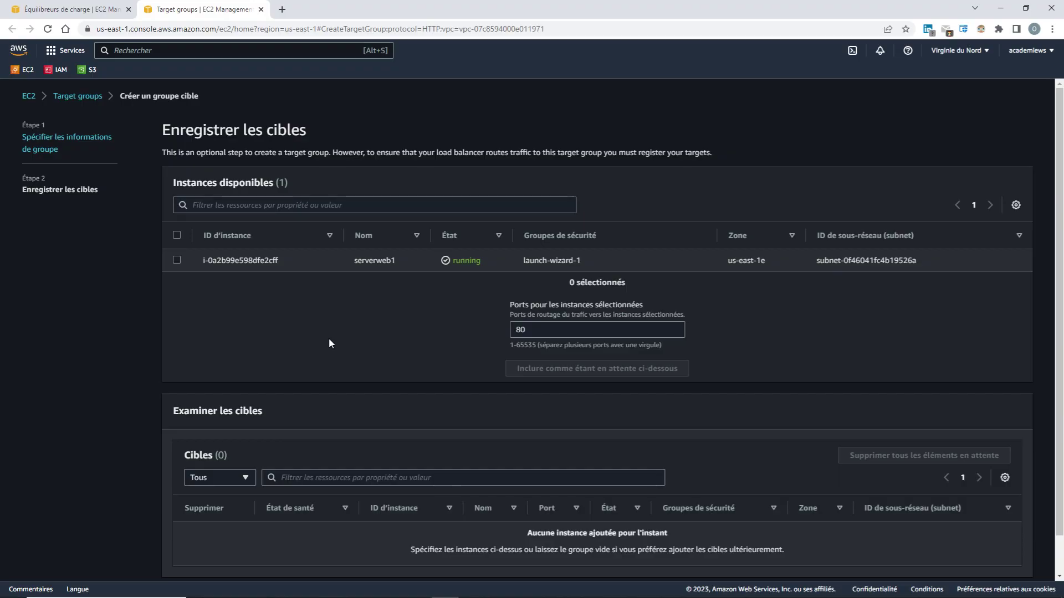
Include the serverweb1 instance as a pending target on port 80 and create the target group.
left_click(177, 259)
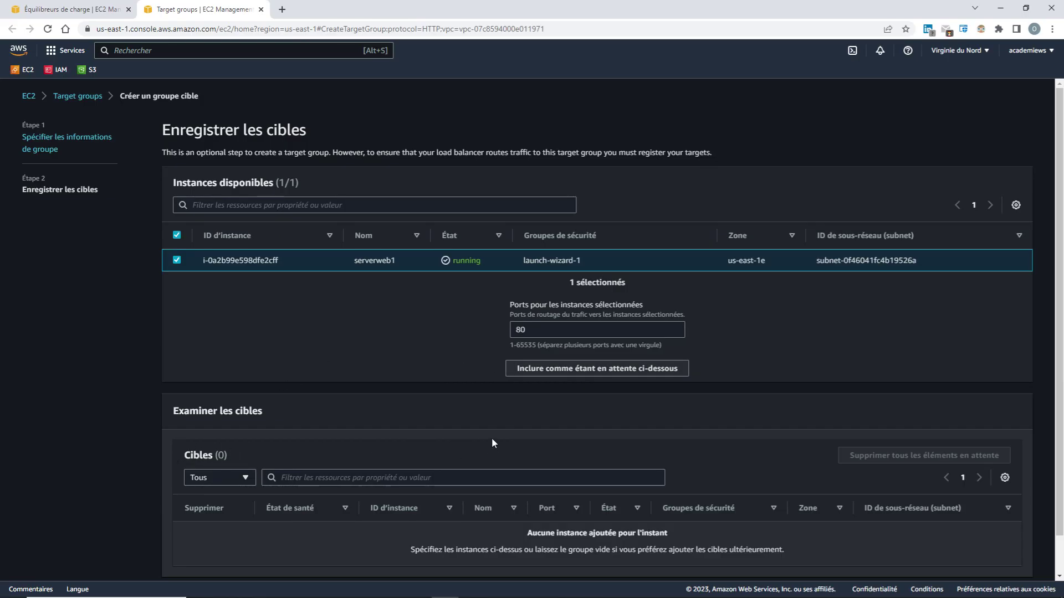
left_click(578, 370)
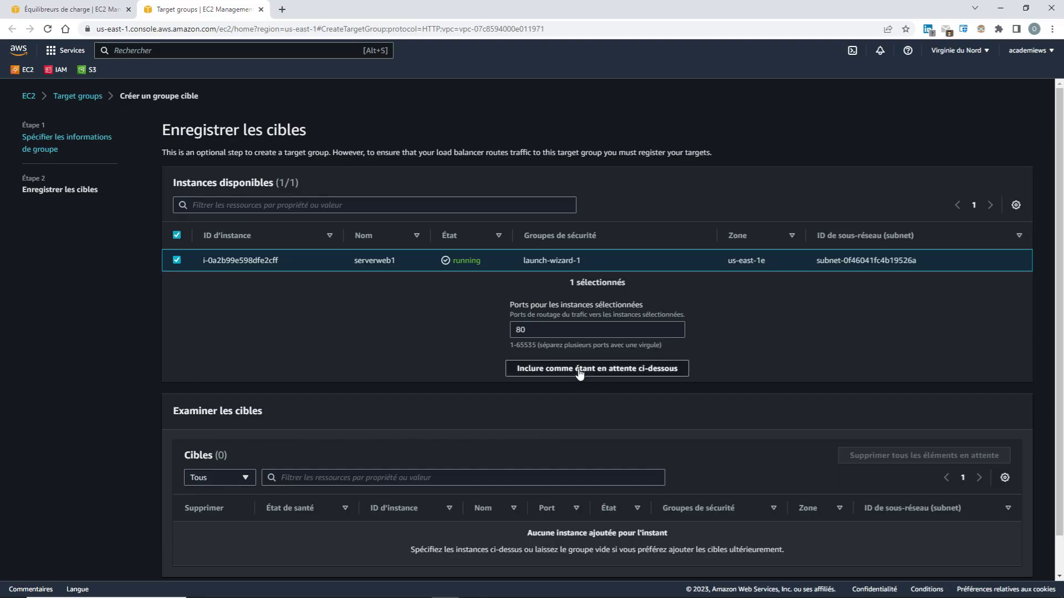
scroll(368, 397, "down", 1)
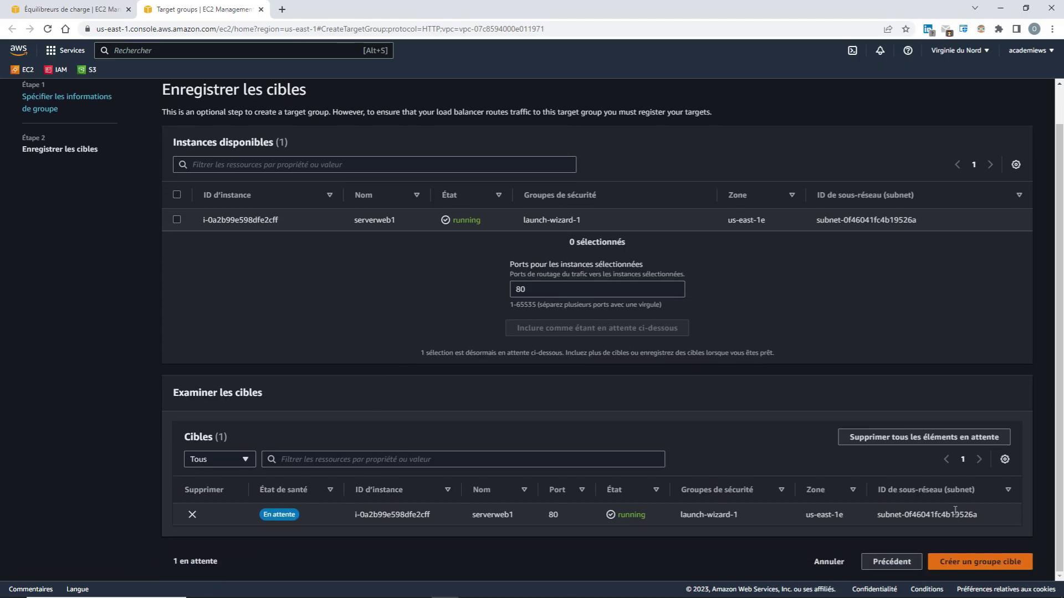
left_click(986, 565)
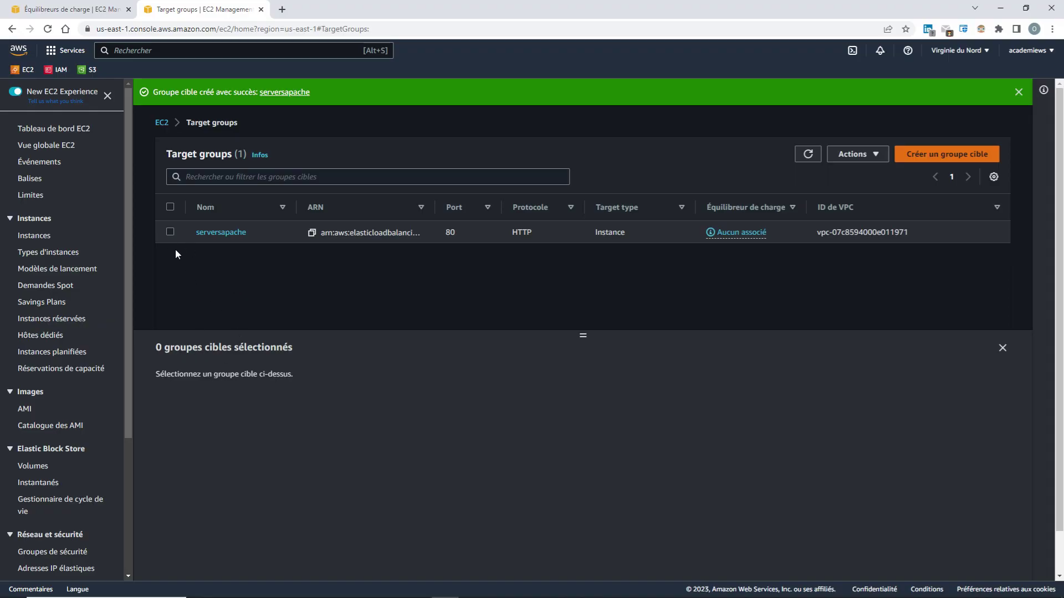
Examine the details and registered targets of the serversapache target group.
left_click(170, 233)
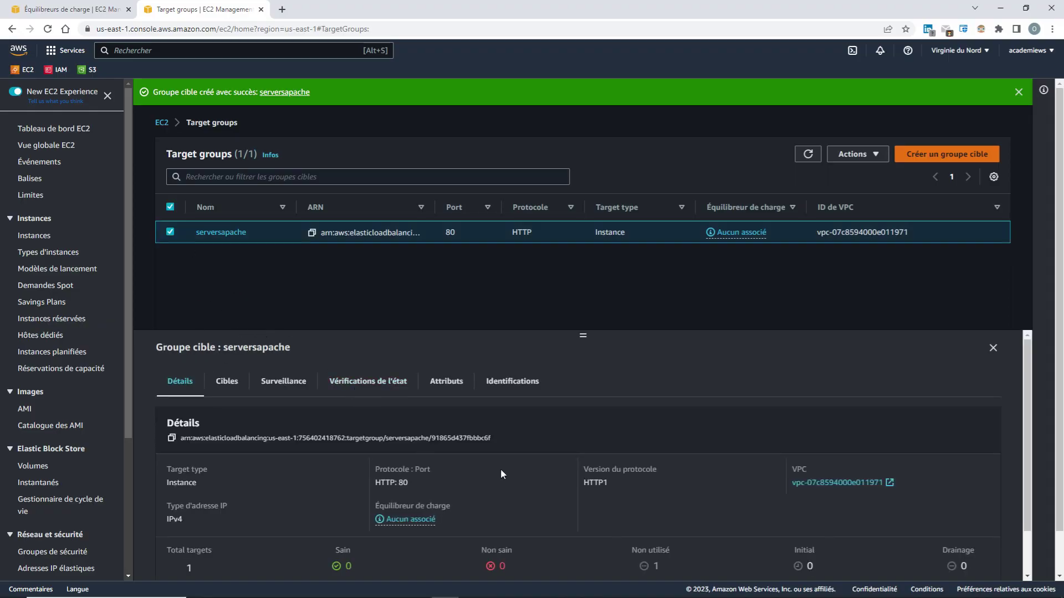
scroll(495, 464, "down", 1)
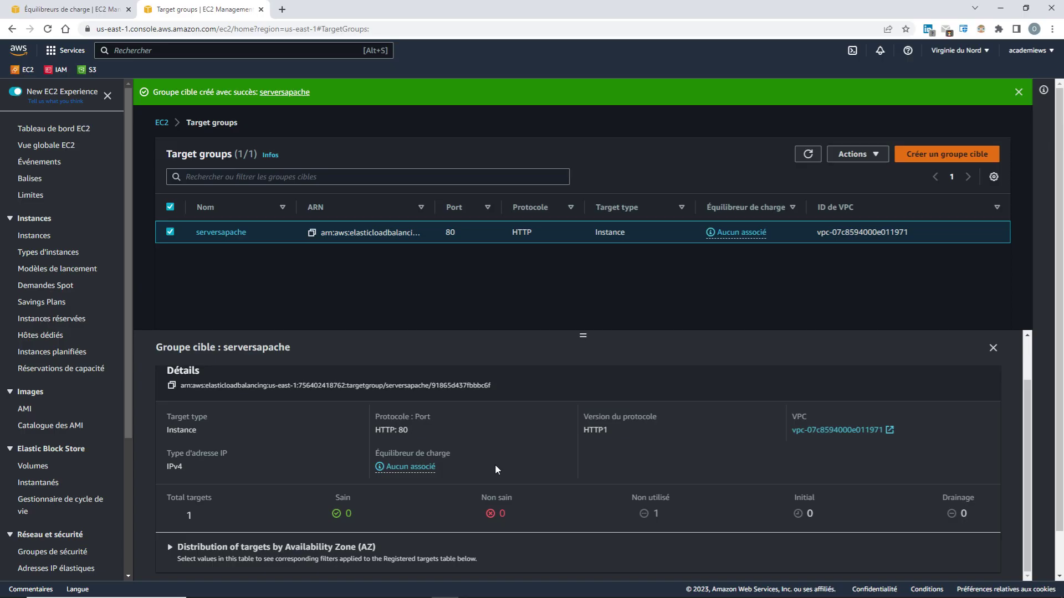
scroll(494, 464, "up", 1)
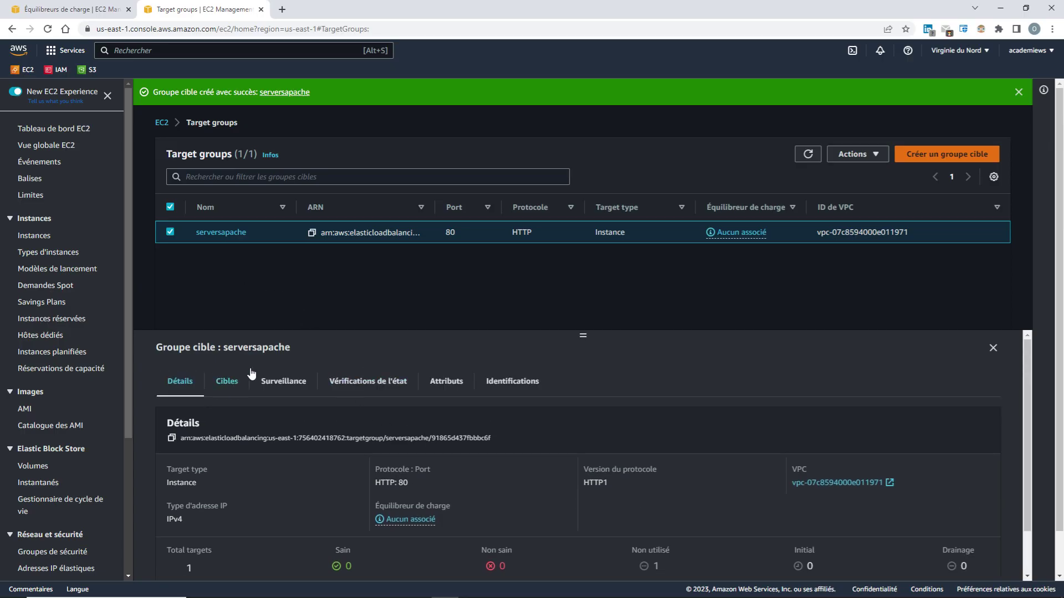
left_click(227, 386)
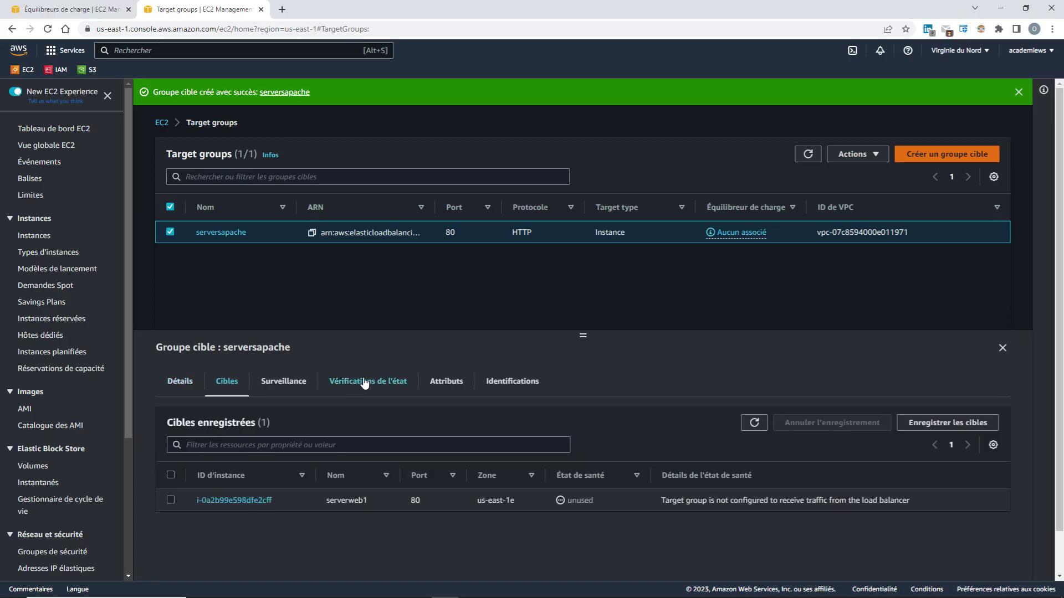
scroll(344, 391, "down", 2)
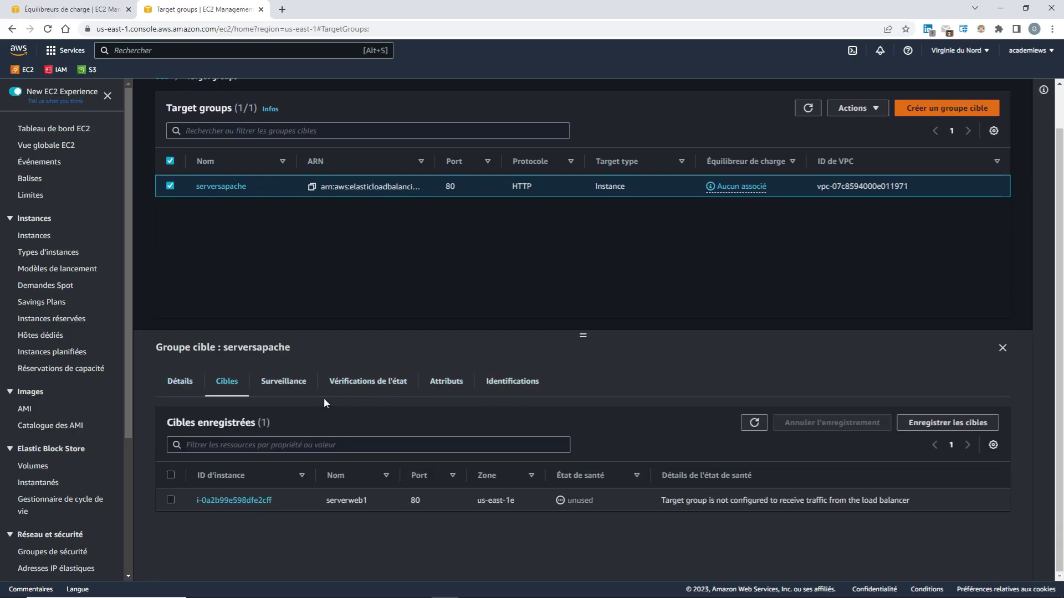
Look through the serversapache target group's monitoring charts and compare them with the target health counts in its details.
left_click(284, 385)
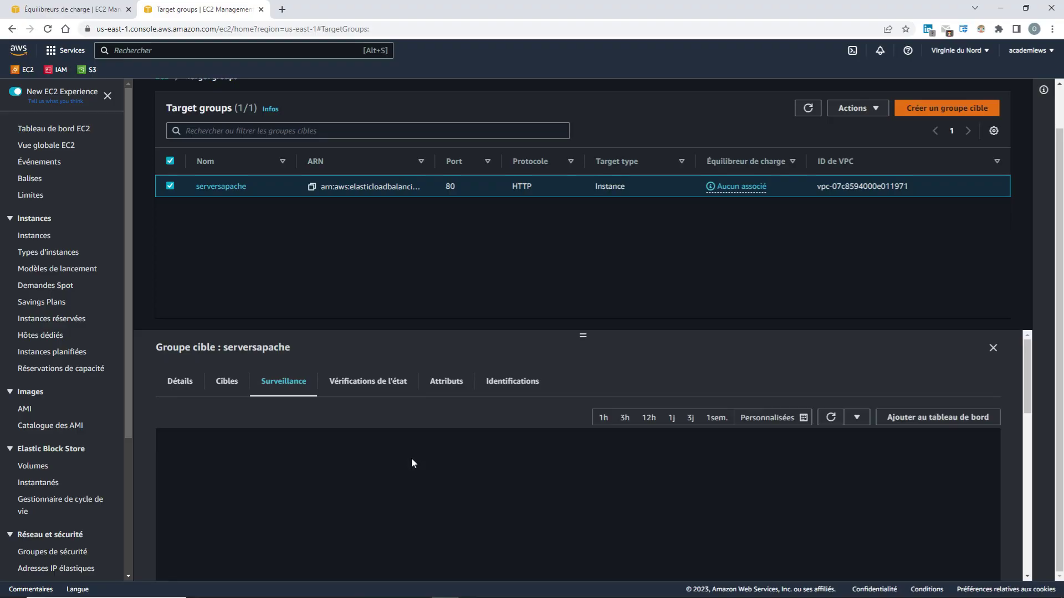
scroll(444, 451, "down", 3)
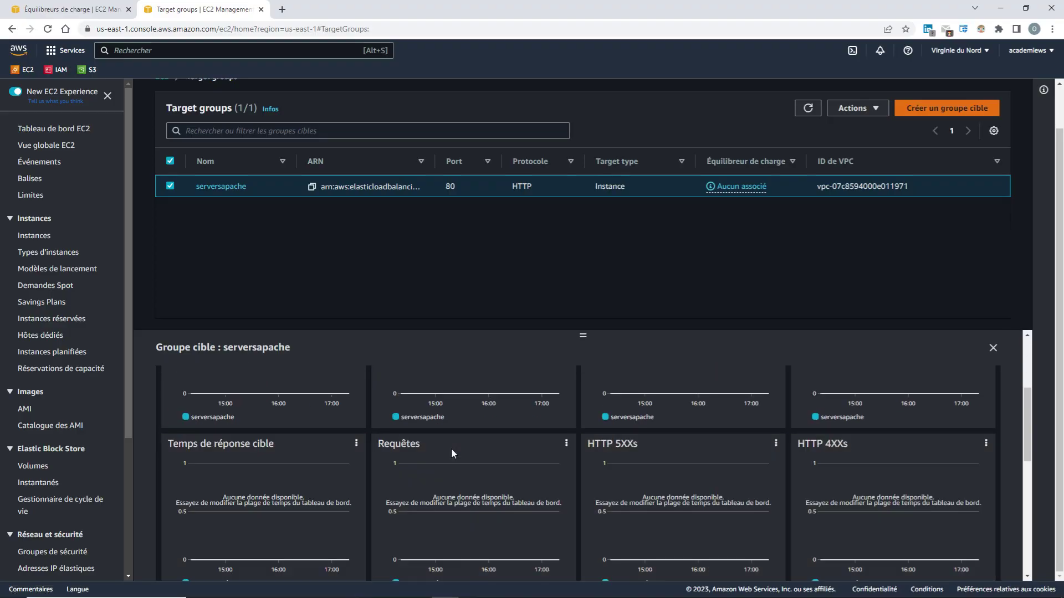
scroll(451, 448, "down", 2)
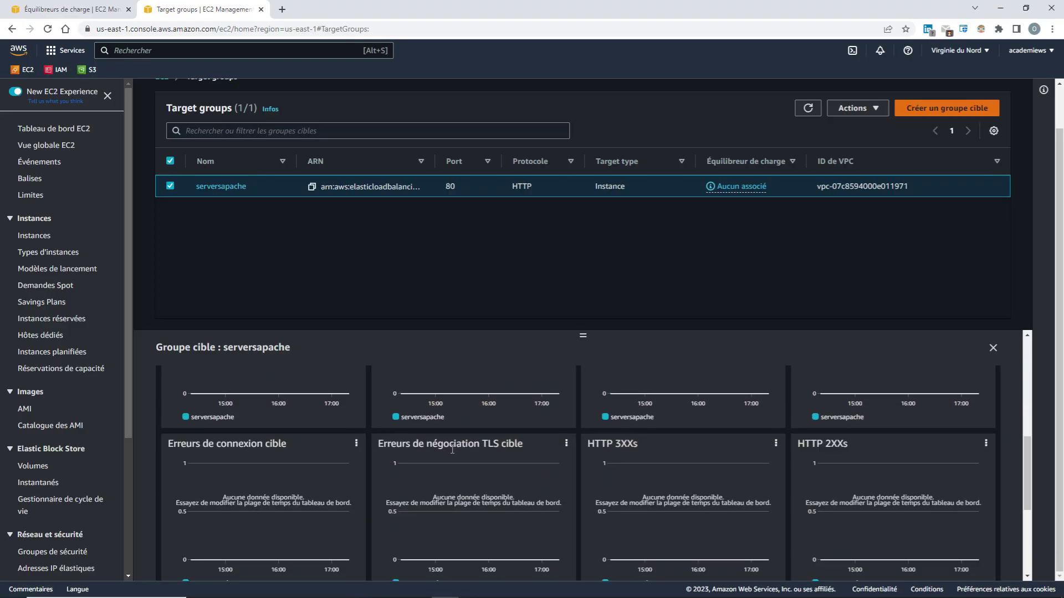
scroll(452, 450, "up", 4)
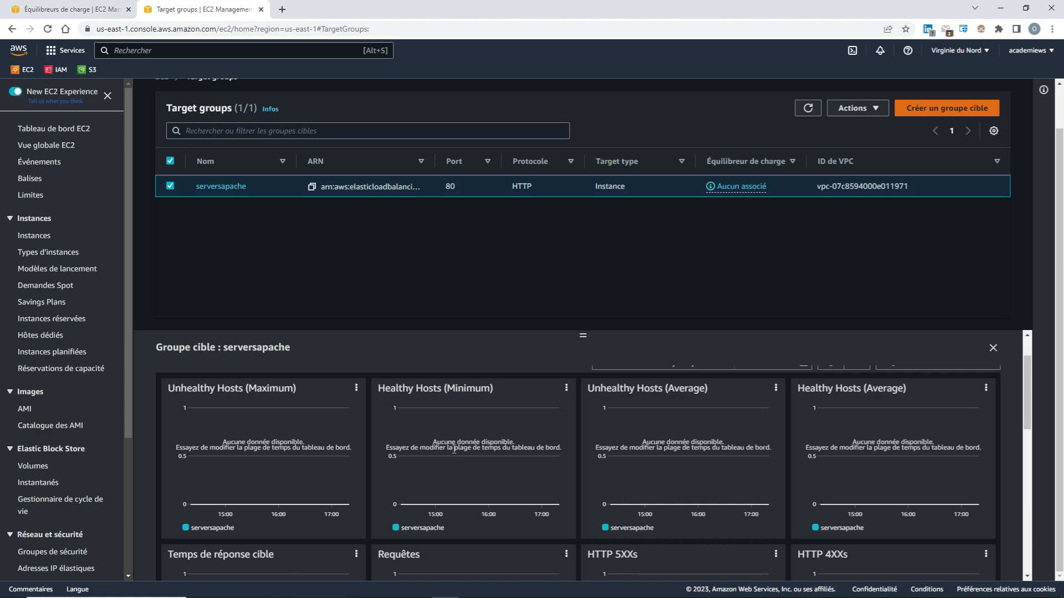
scroll(521, 424, "up", 1)
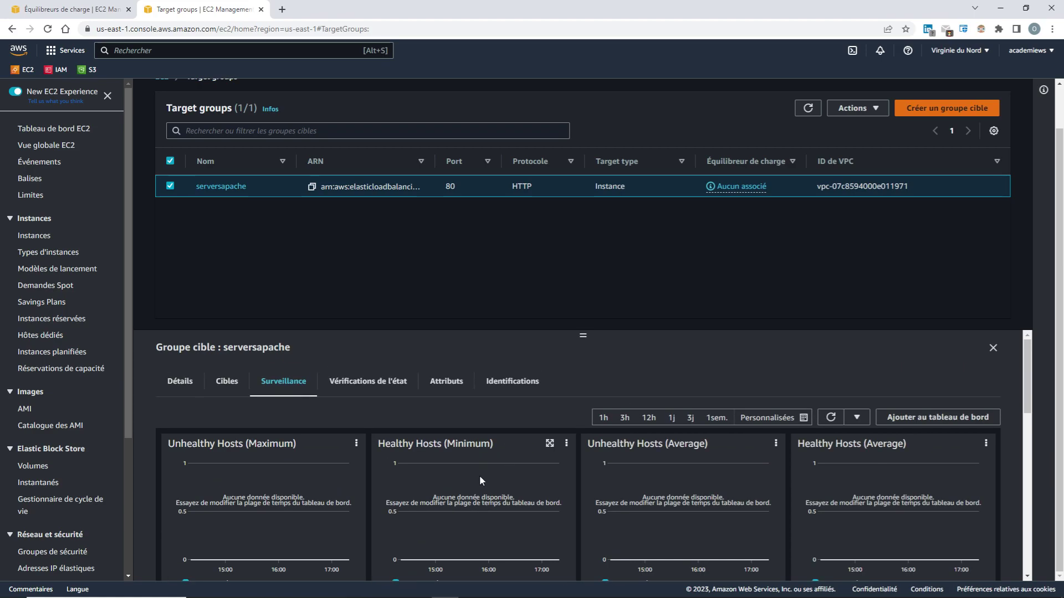
left_click(193, 388)
scroll(524, 491, "down", 1)
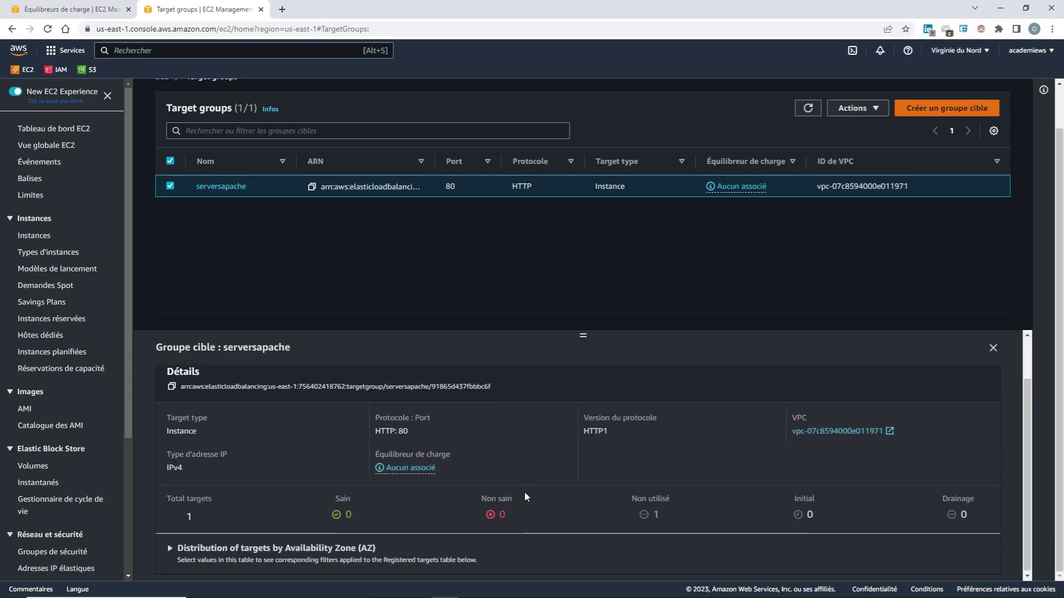
scroll(524, 490, "up", 1)
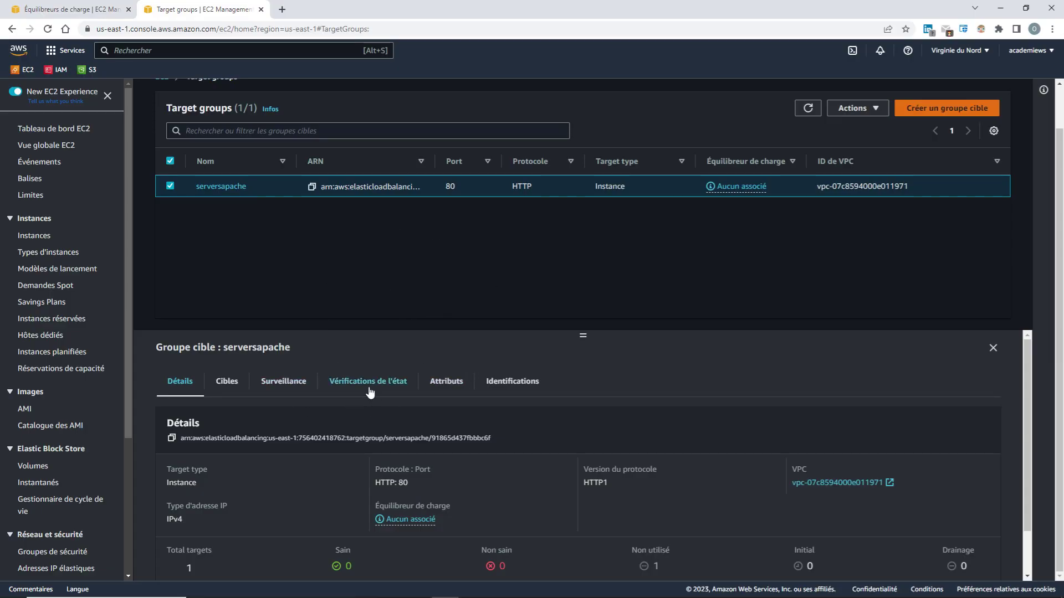
left_click(286, 385)
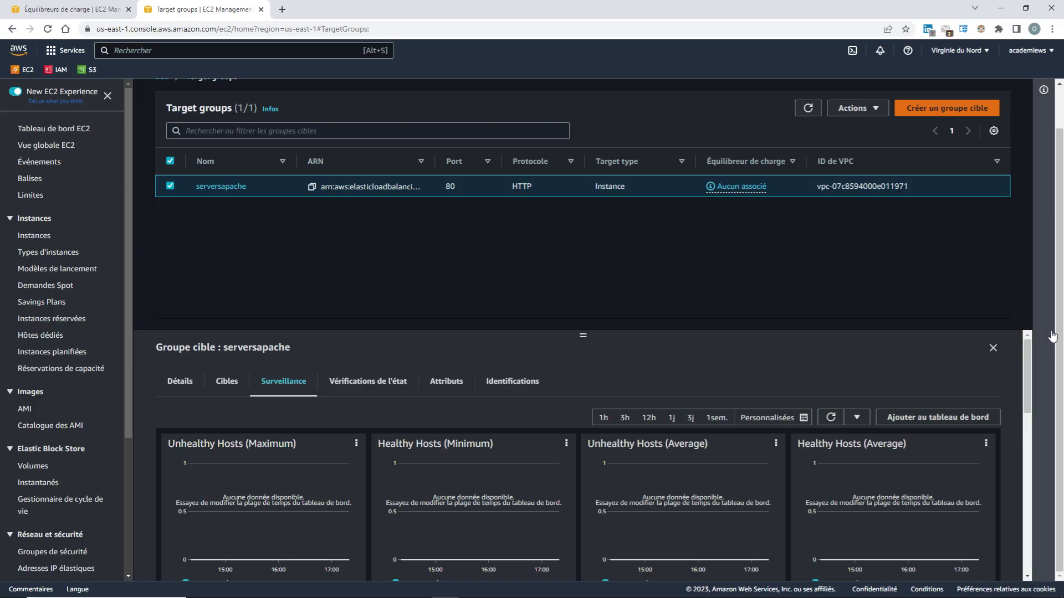
left_click_drag(1027, 377, 1028, 558)
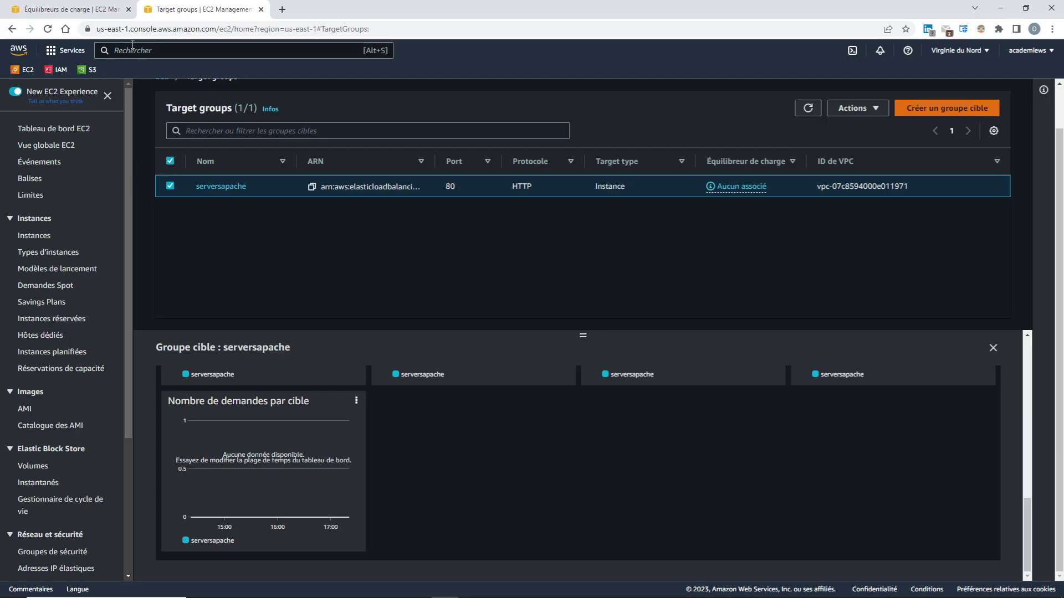
Return to the load balancer form, refresh the target group list and set the HTTP:80 listener's default action to forward to serversapache.
left_click(74, 10)
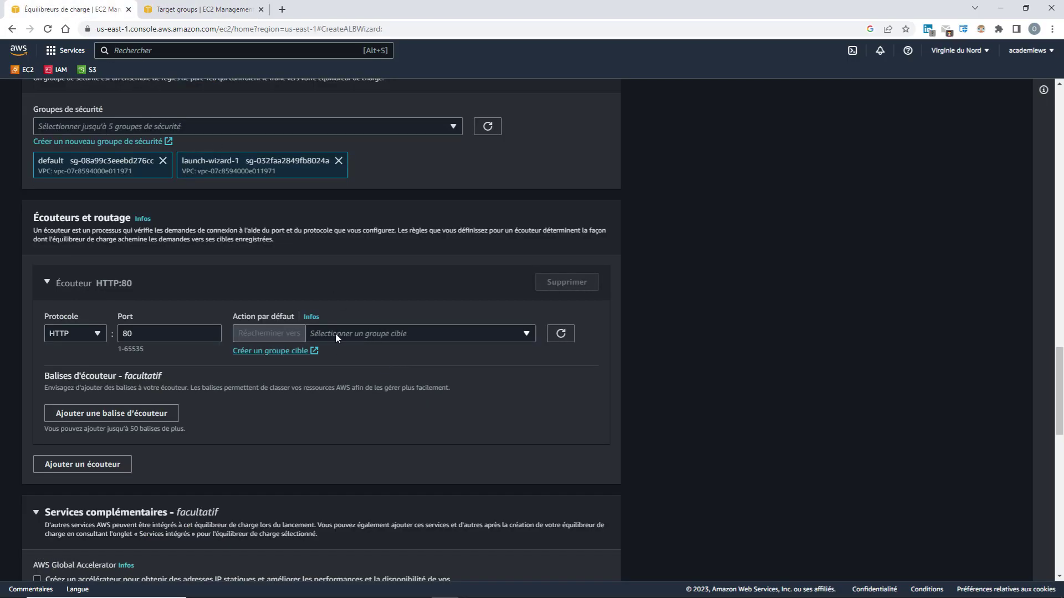
left_click(526, 333)
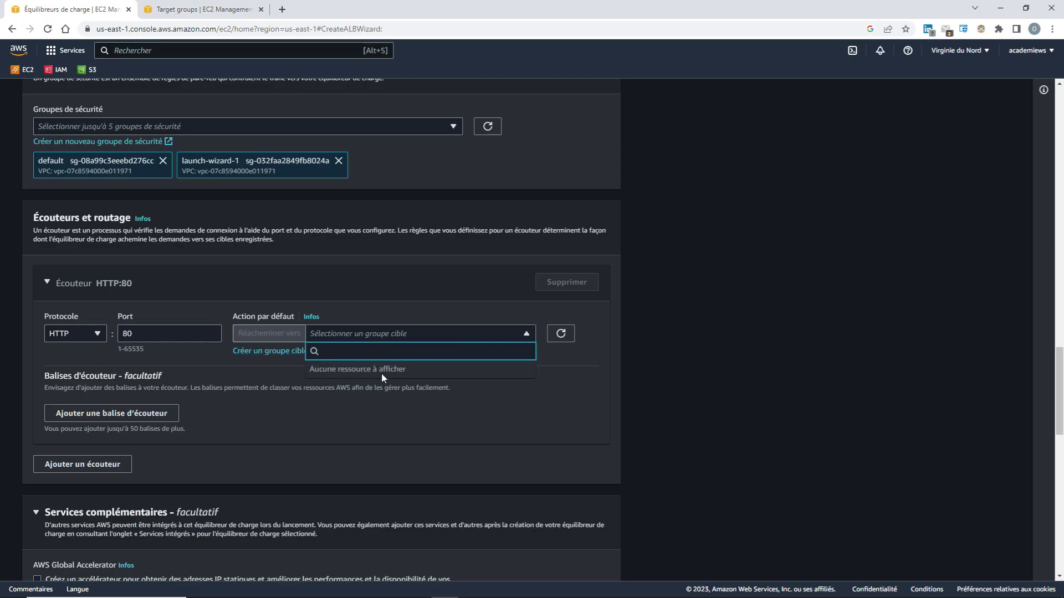
left_click(488, 424)
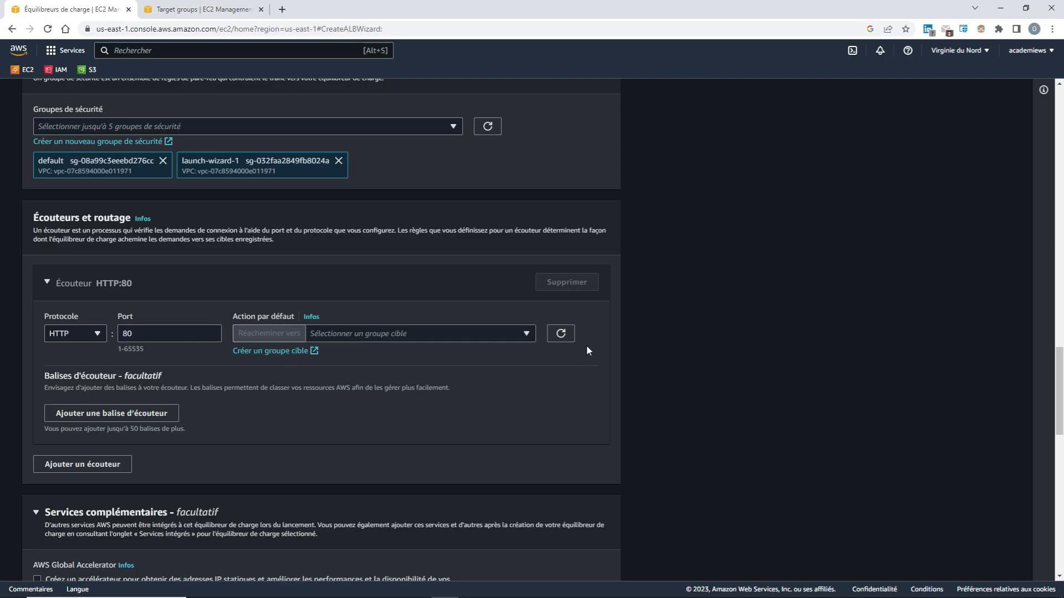
left_click(561, 335)
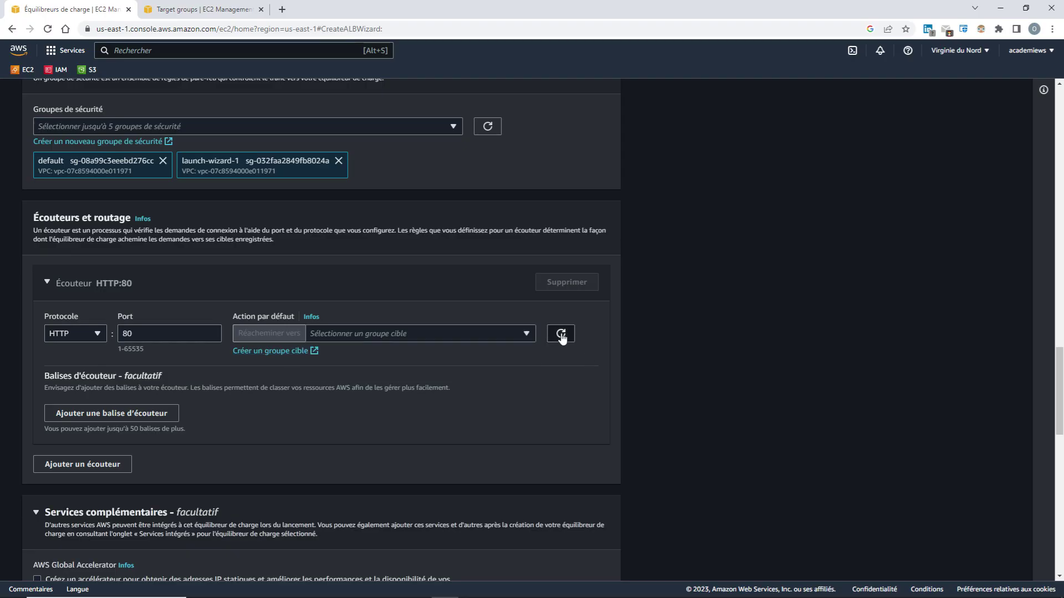
left_click(526, 334)
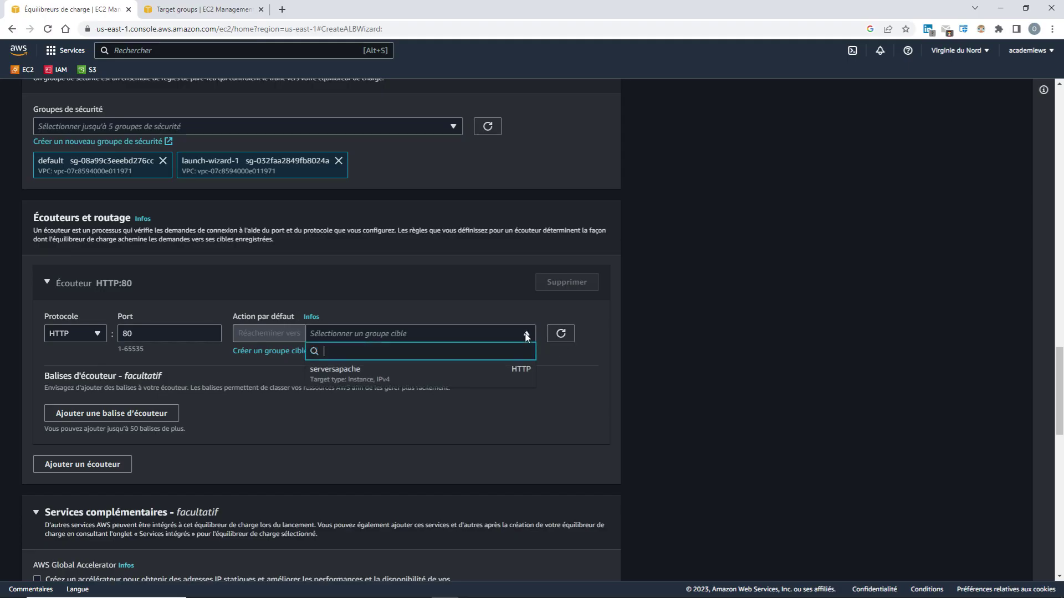
left_click(388, 380)
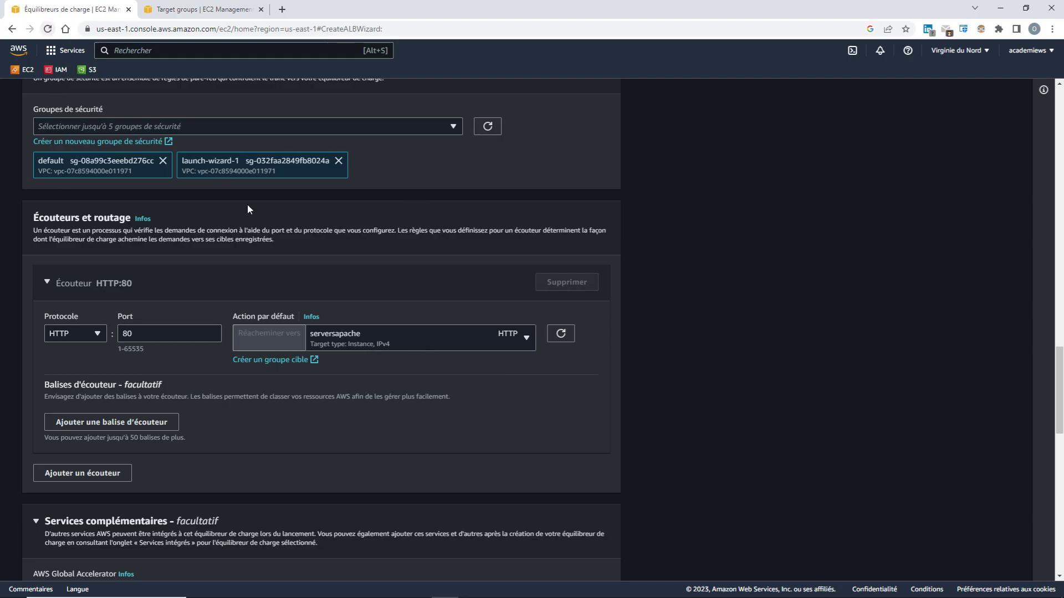
Review the load balancer form's basic configuration, network mapping subnets, security groups and HTTP:80 listener settings.
scroll(471, 401, "up", 5)
scroll(471, 406, "up", 15)
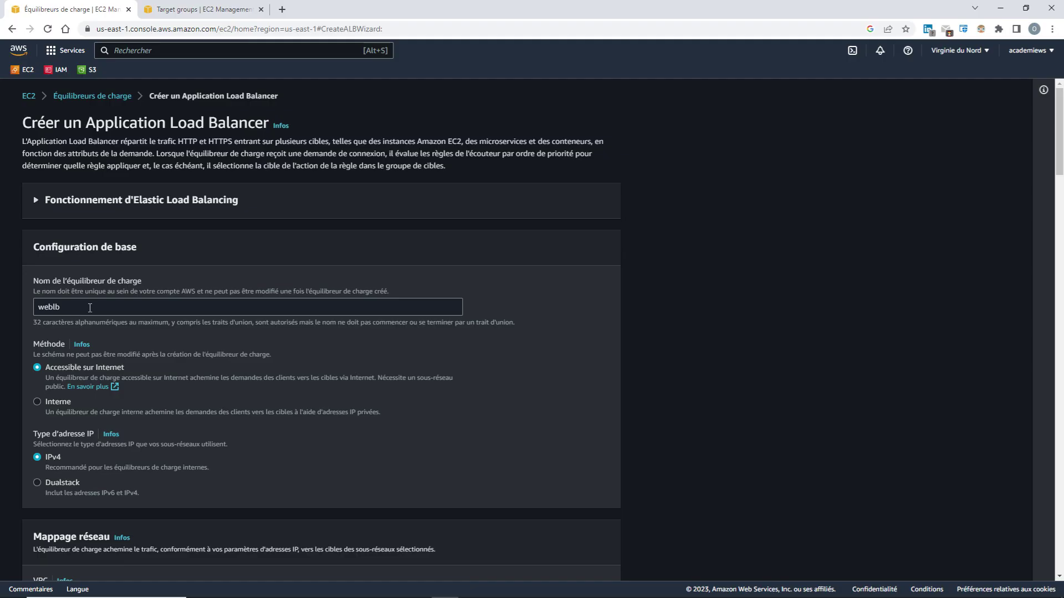
scroll(295, 400, "down", 7)
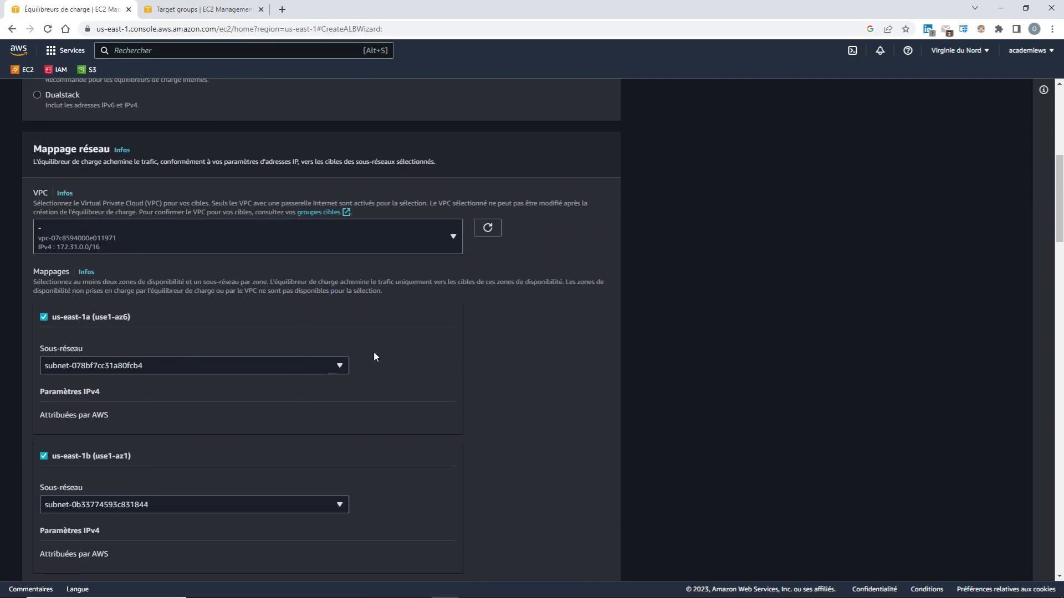
scroll(366, 370, "down", 3)
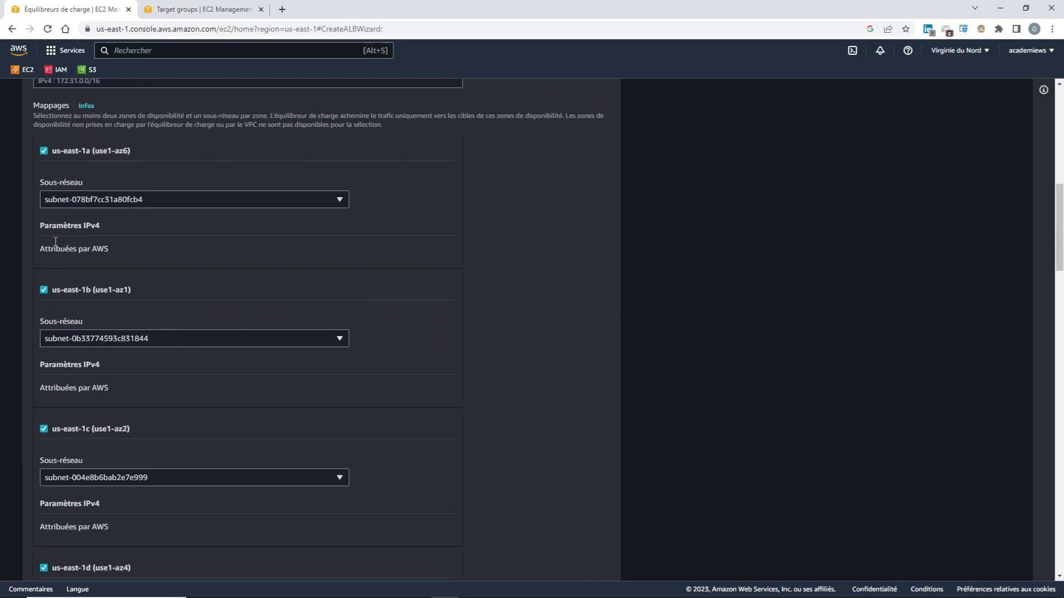
scroll(124, 429, "down", 4)
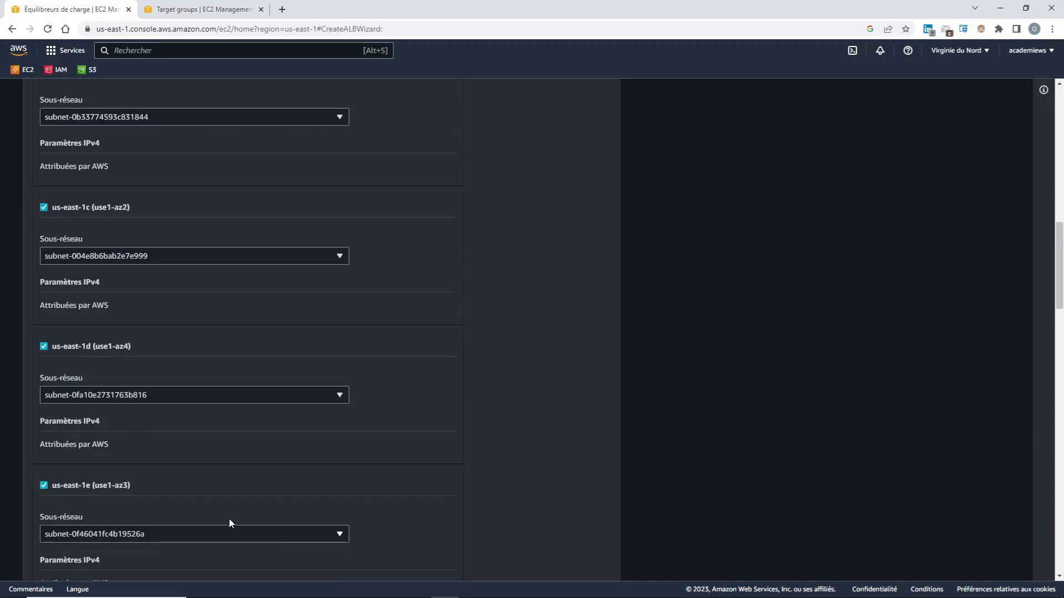
scroll(228, 519, "down", 5)
scroll(234, 496, "down", 5)
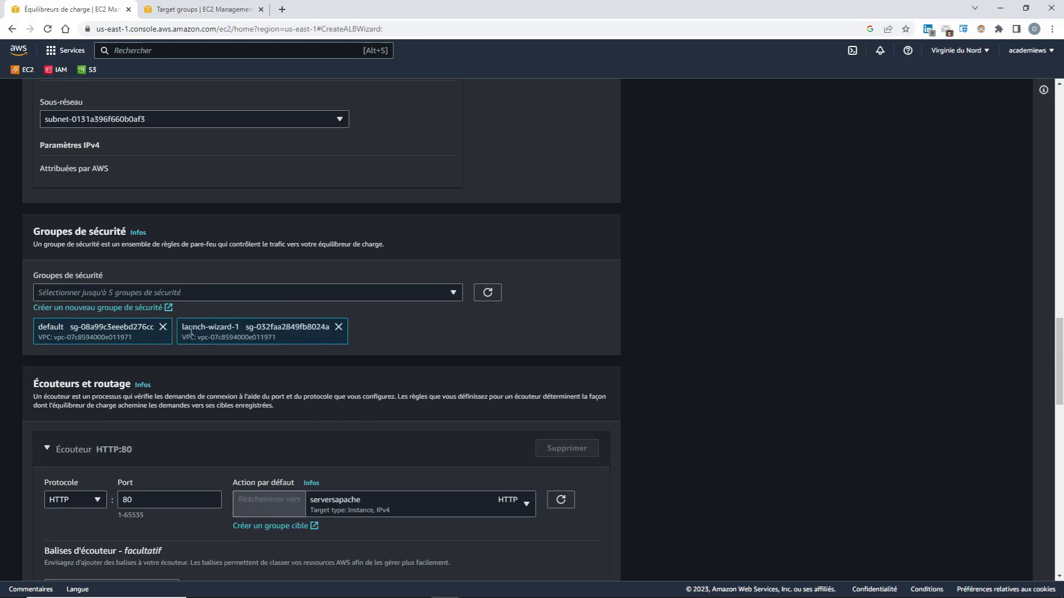
scroll(209, 452, "down", 3)
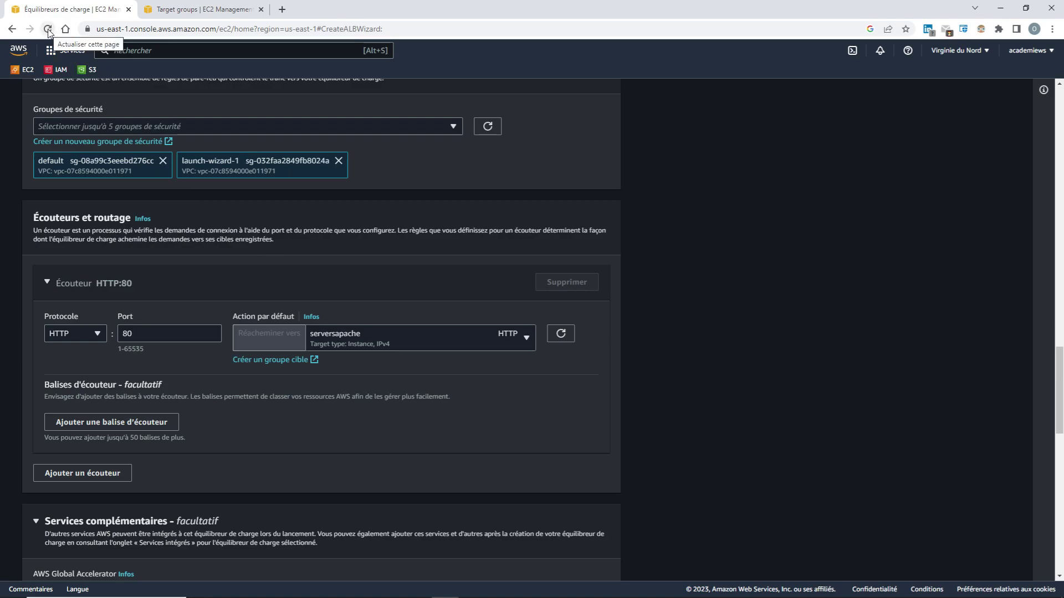
Refresh the listener's target group list, check the configuration summary and create the load balancer.
left_click(560, 335)
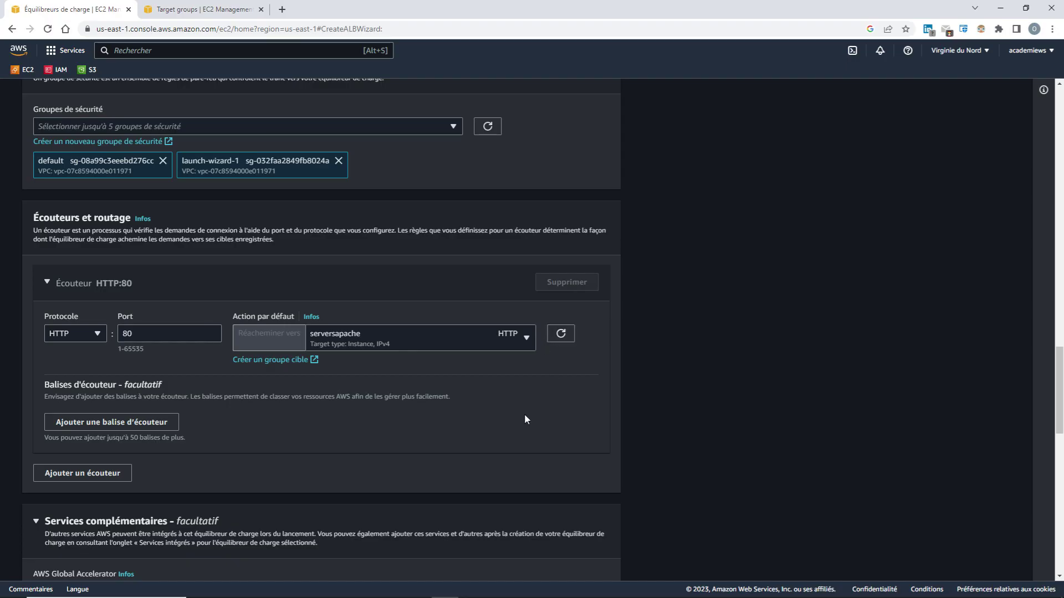
scroll(521, 413, "down", 4)
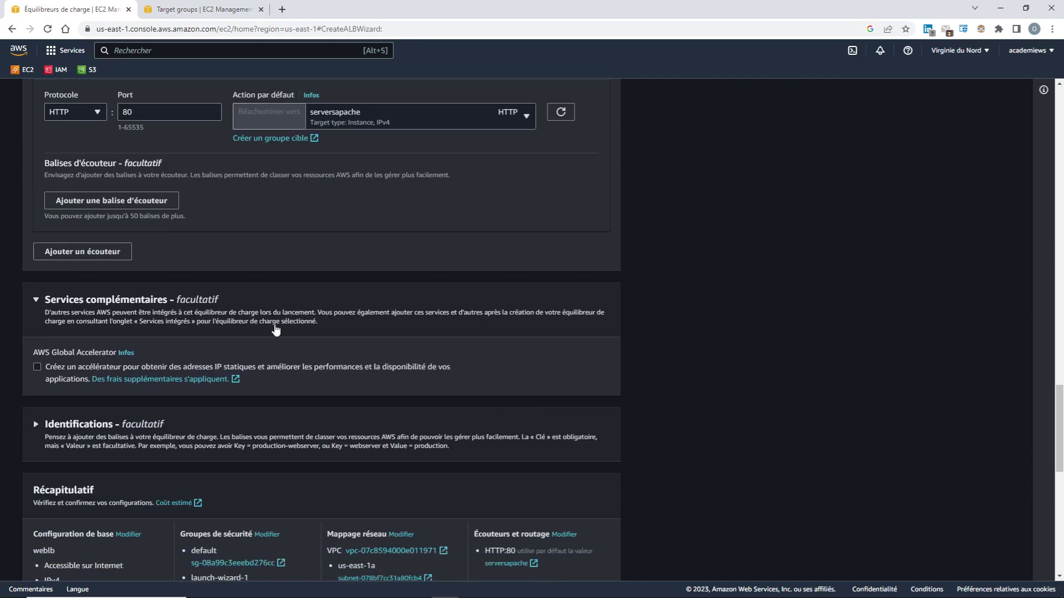
scroll(473, 435, "down", 2)
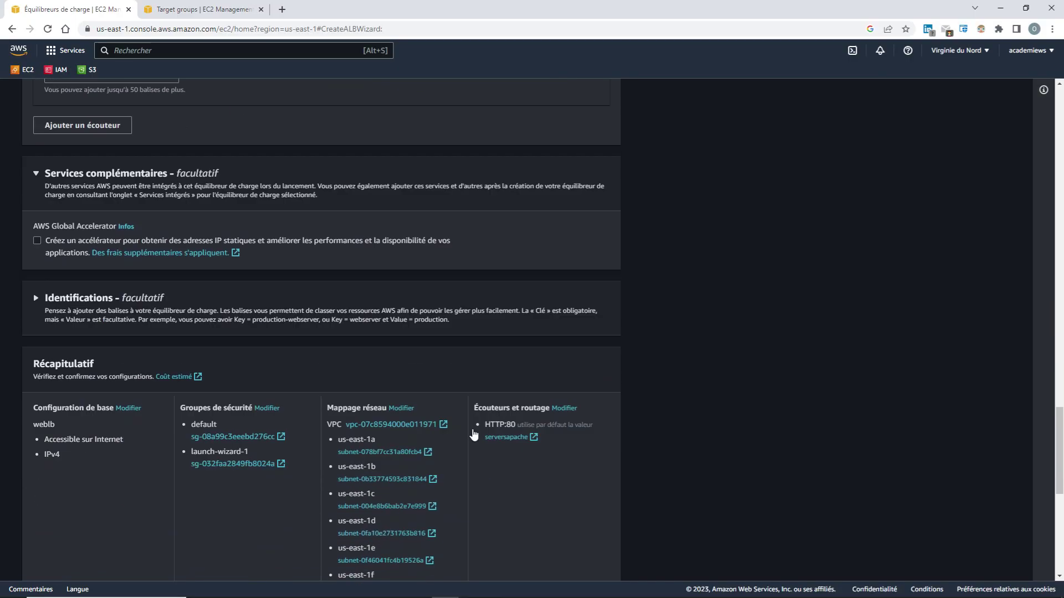
scroll(474, 434, "down", 8)
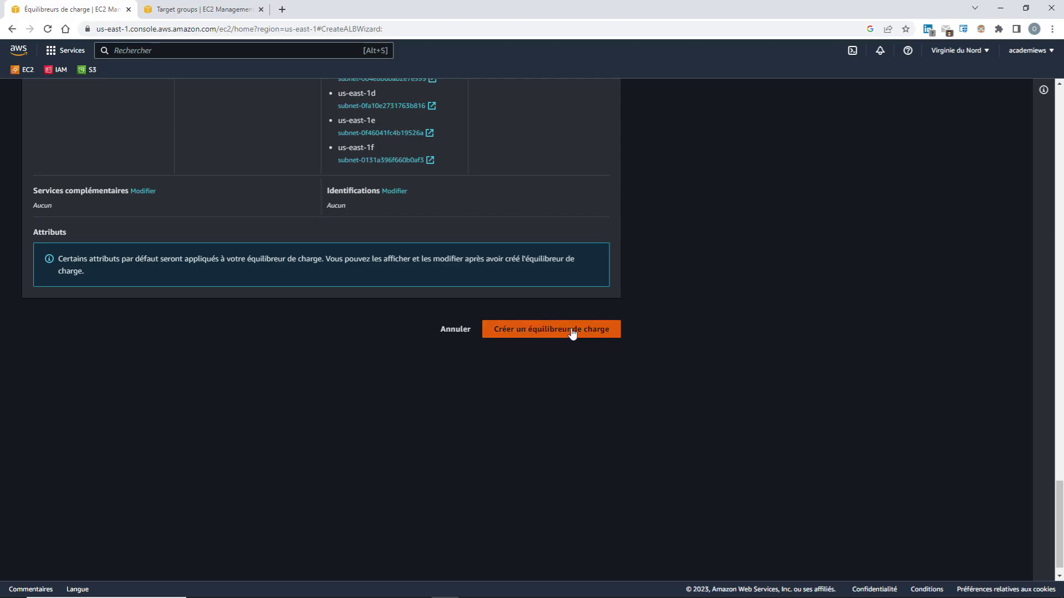
left_click(554, 331)
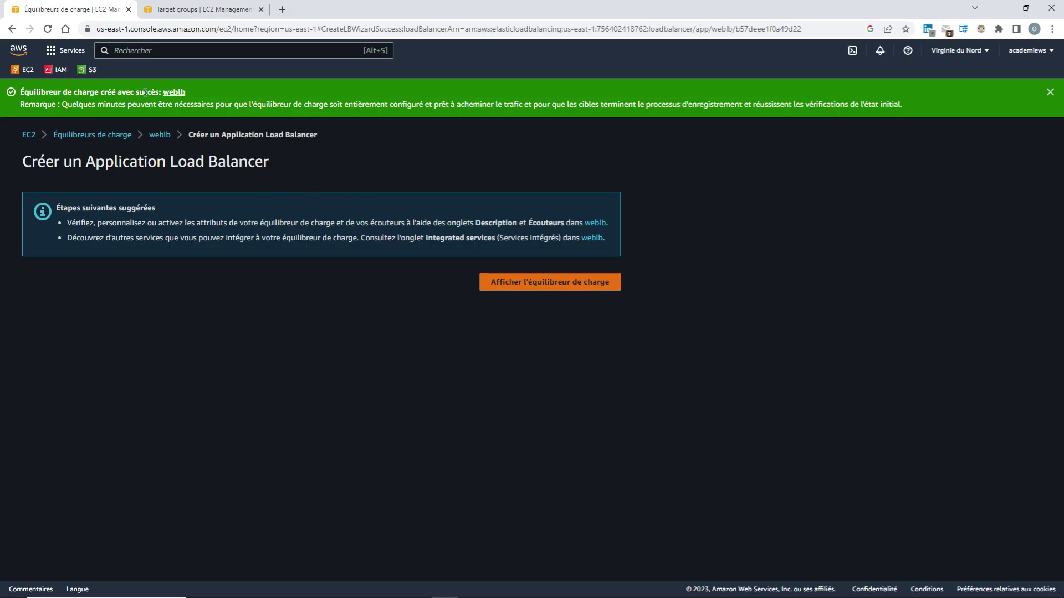
Display weblb in the load balancer list and check its provisioning state, refreshing the list.
left_click(543, 284)
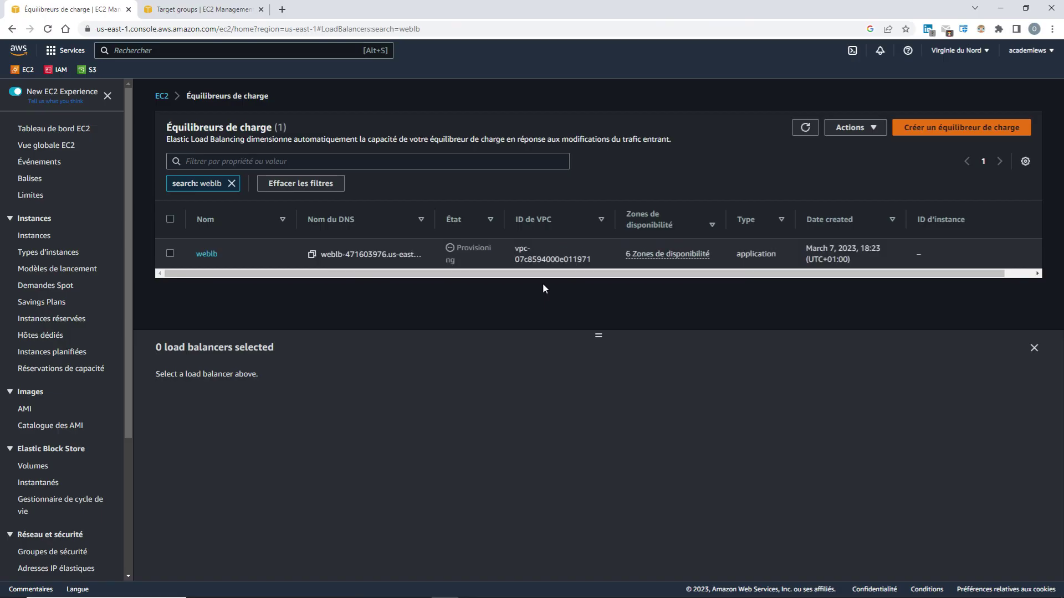
double_click(449, 249)
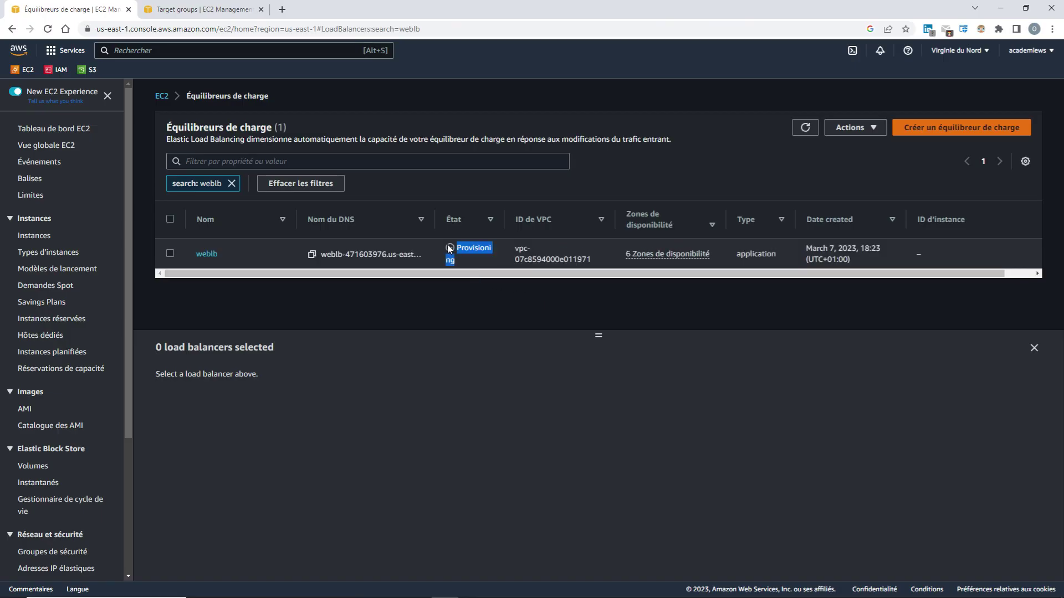
left_click(449, 249)
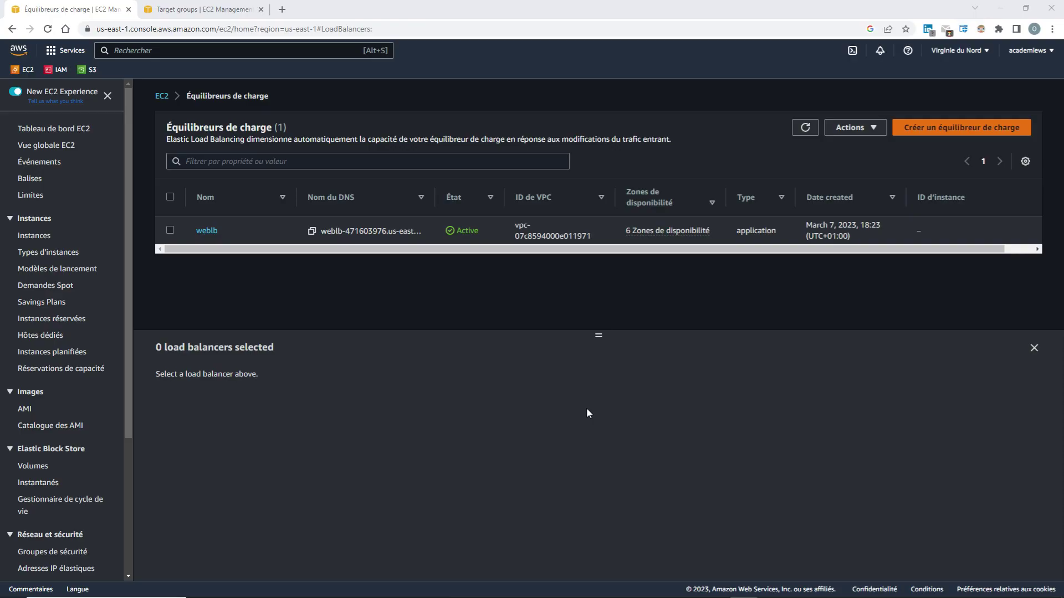
left_click(805, 128)
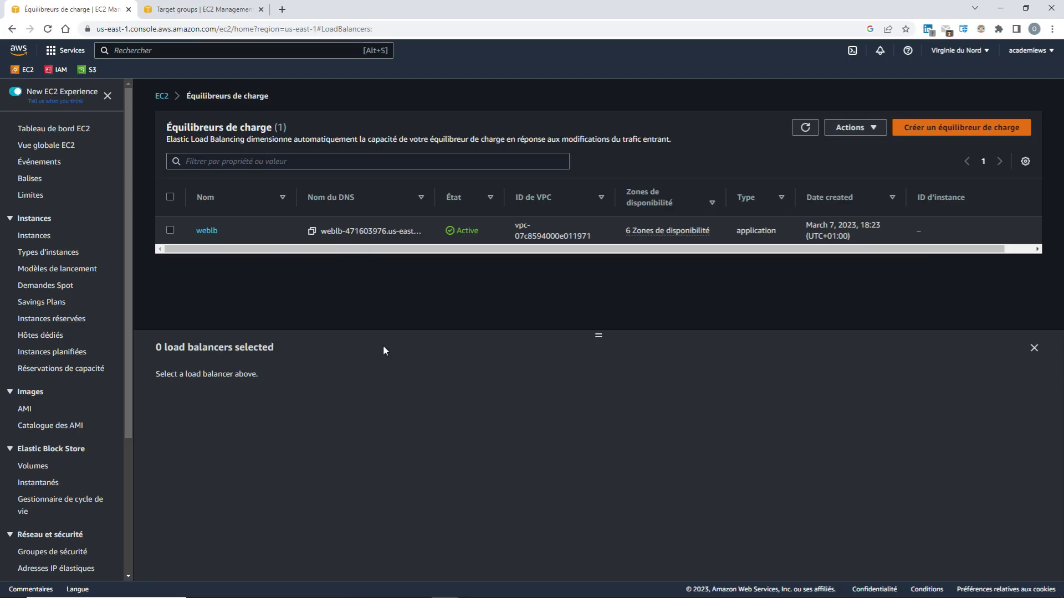
Copy weblb's DNS name from its details and load it in a new browser tab to check which Apache page is served.
left_click(207, 230)
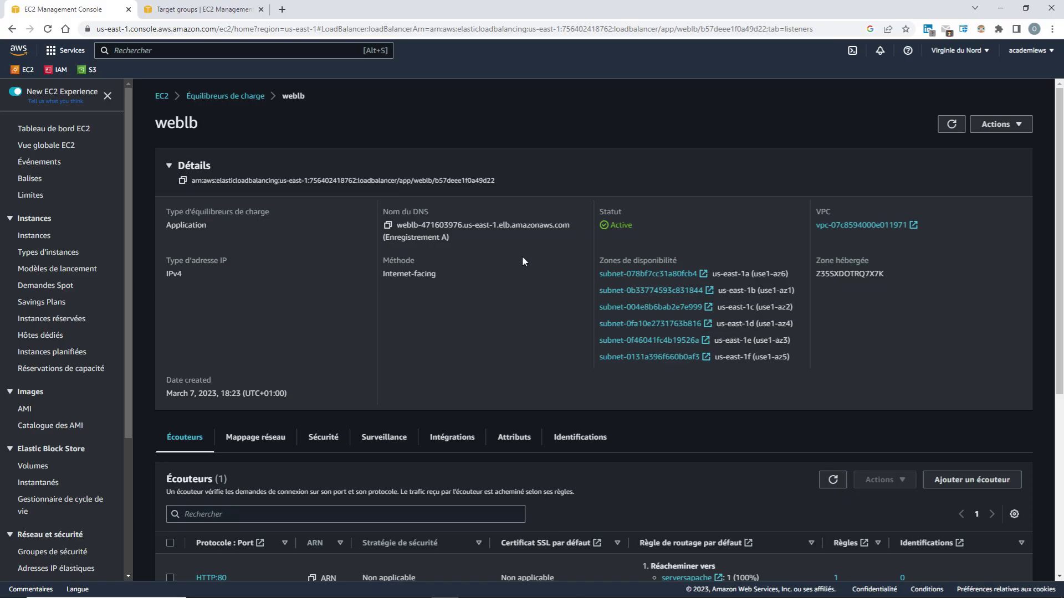
left_click(387, 227)
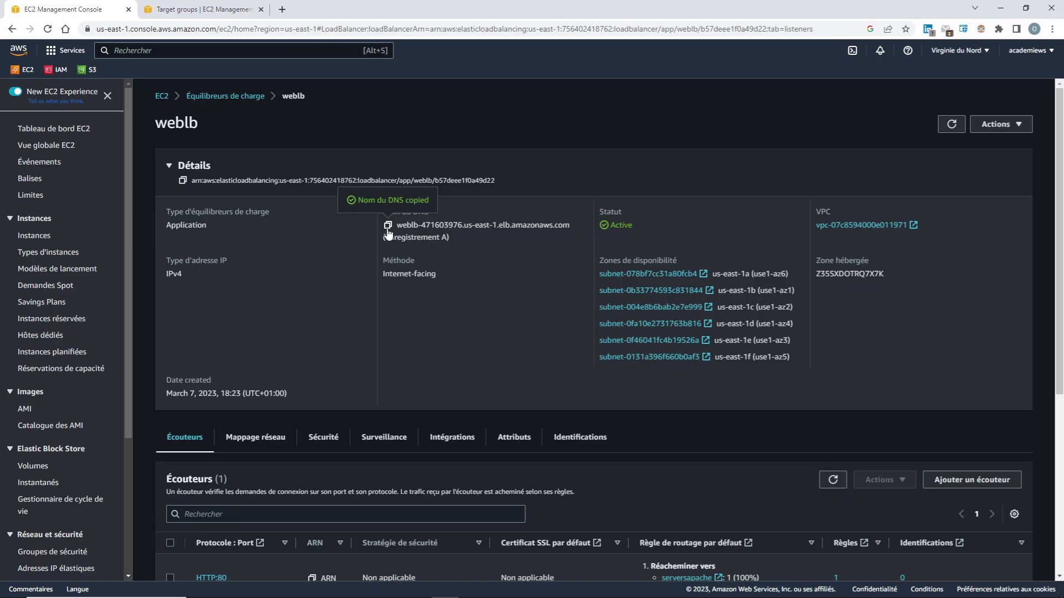
left_click(282, 10)
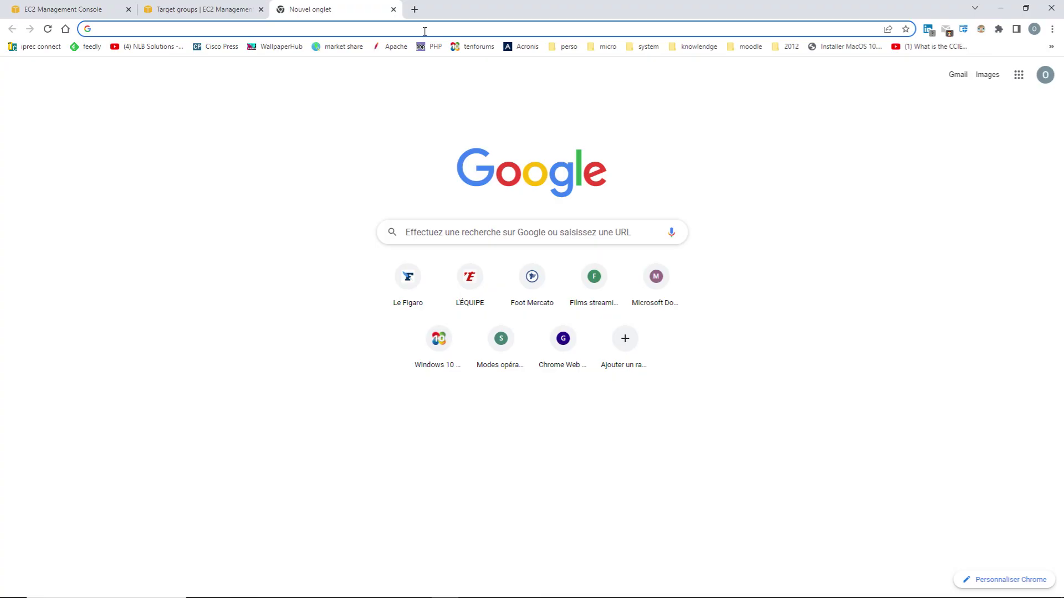
left_click(254, 30)
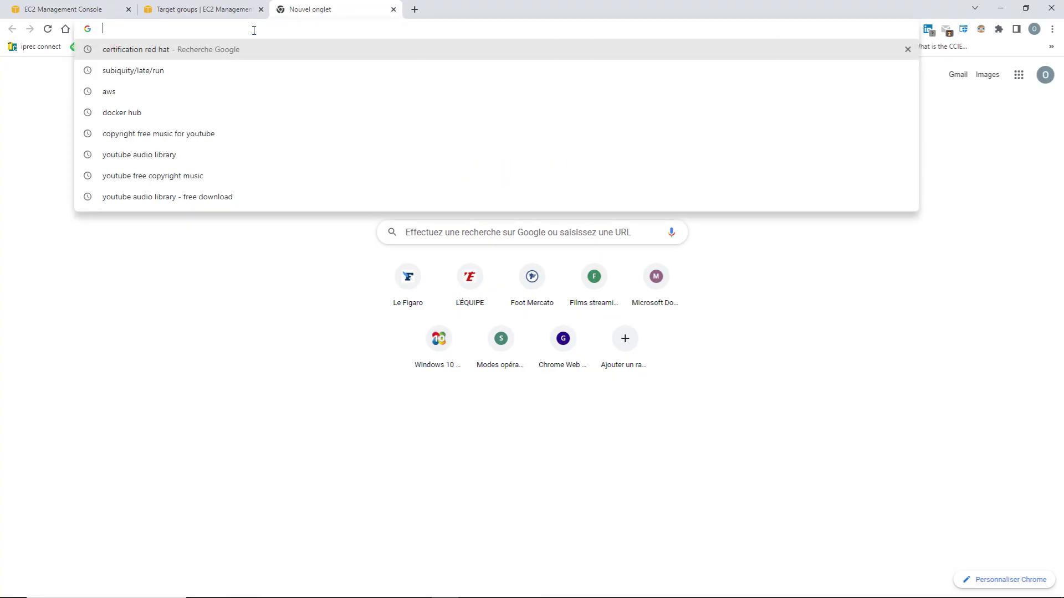
key("ctrl+v")
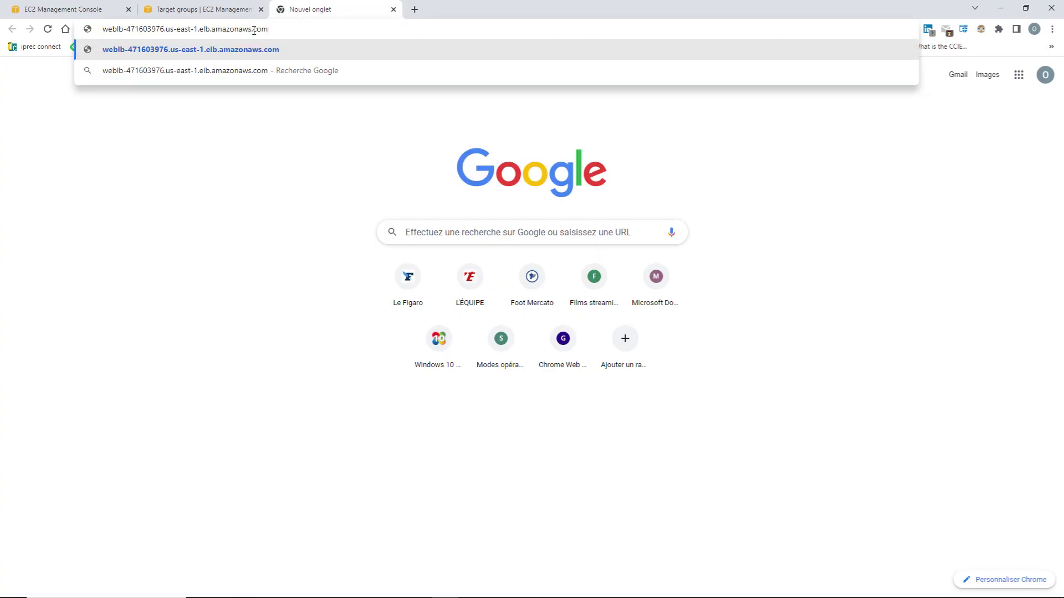
key("Return")
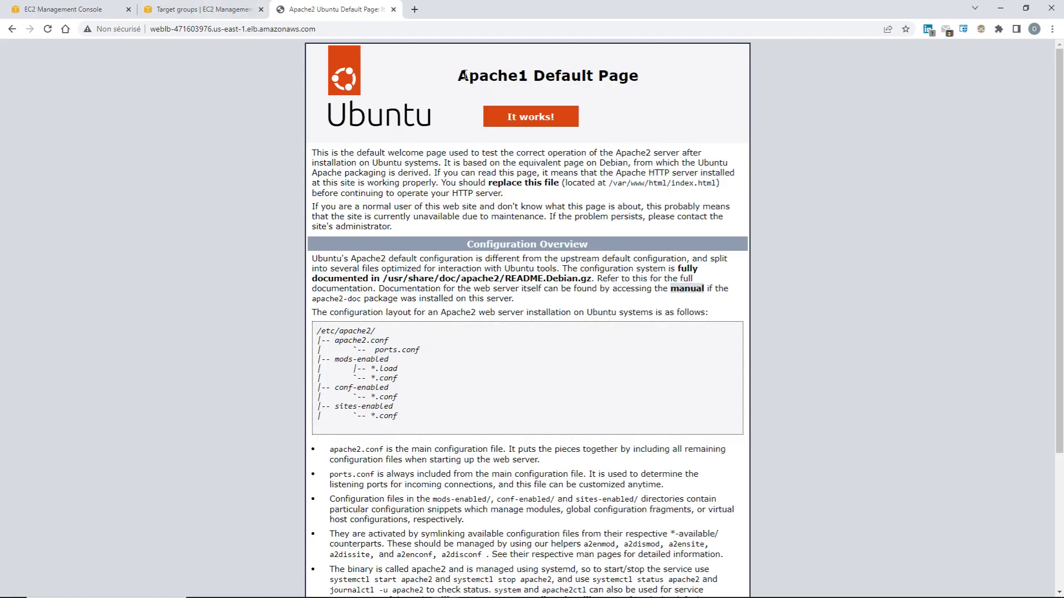
left_click_drag(458, 76, 528, 76)
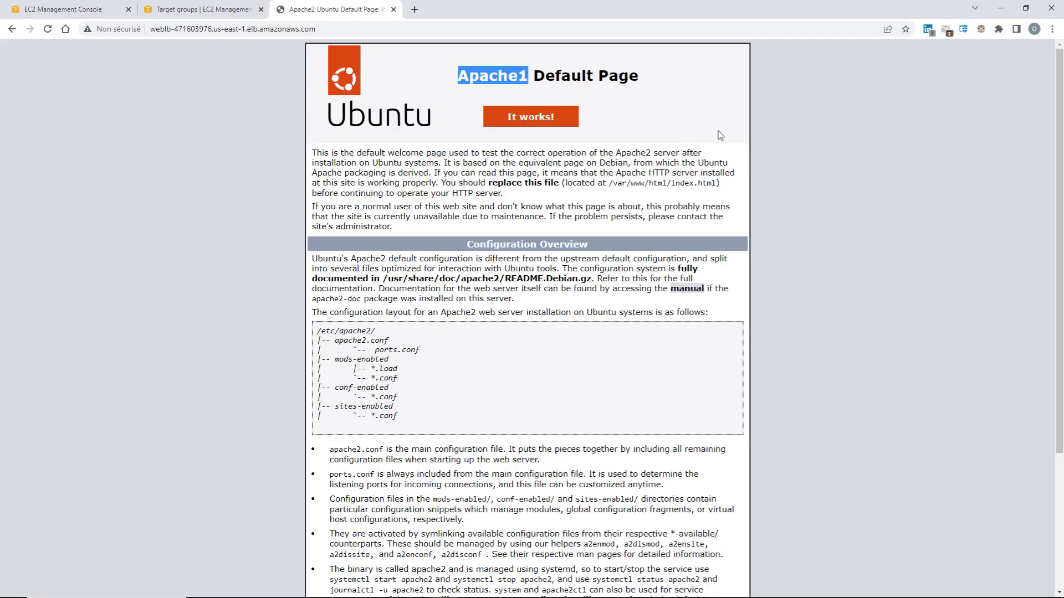